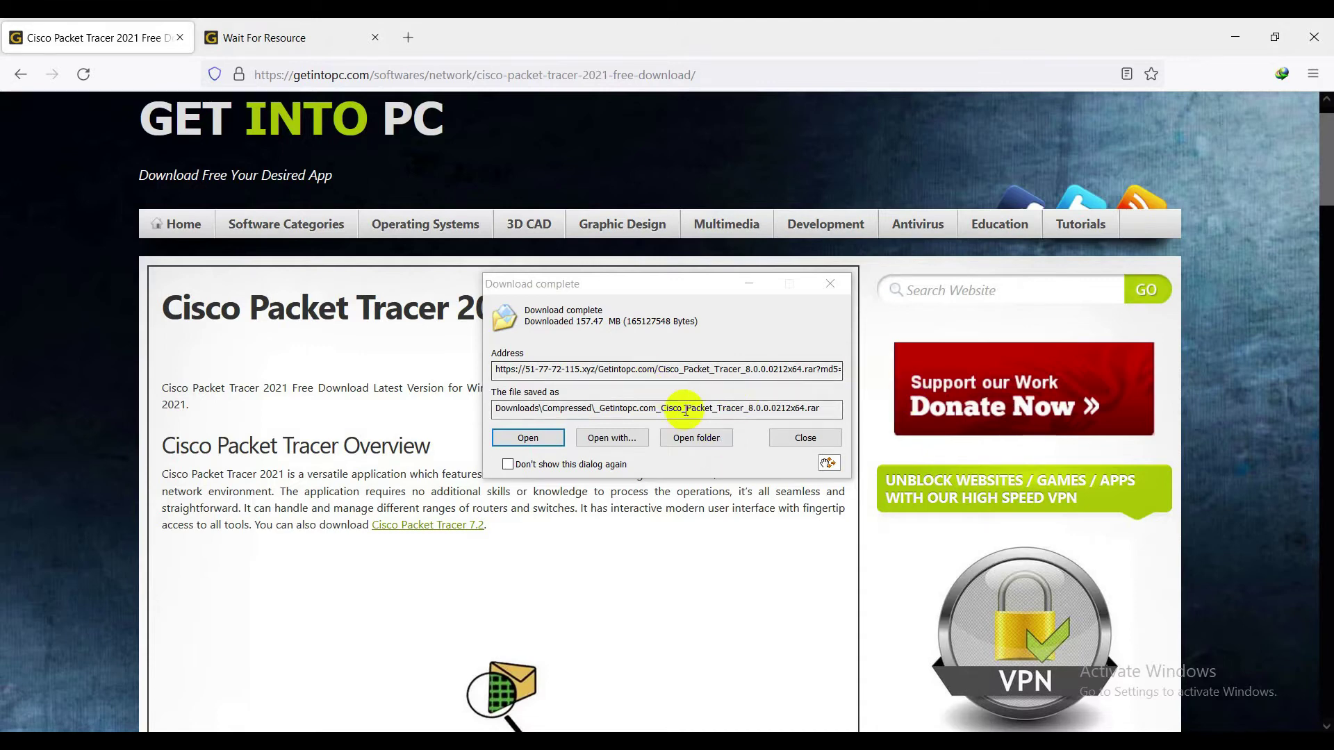
Open the Downloads\Compressed folder holding the downloaded Cisco Packet Tracer 8.0 RAR archive
click(723, 437)
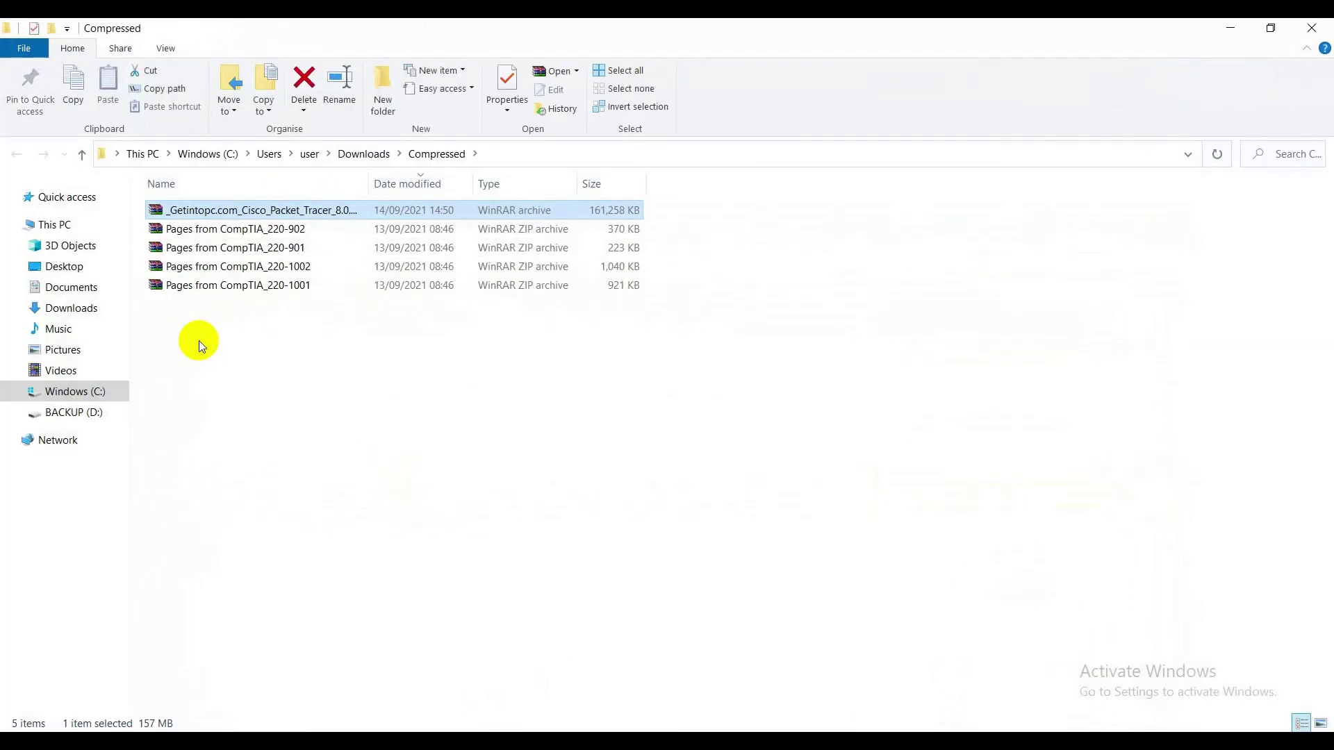
Open the Cisco RAR archive, enter the archive password, verify it, and confirm
double_click(242, 215)
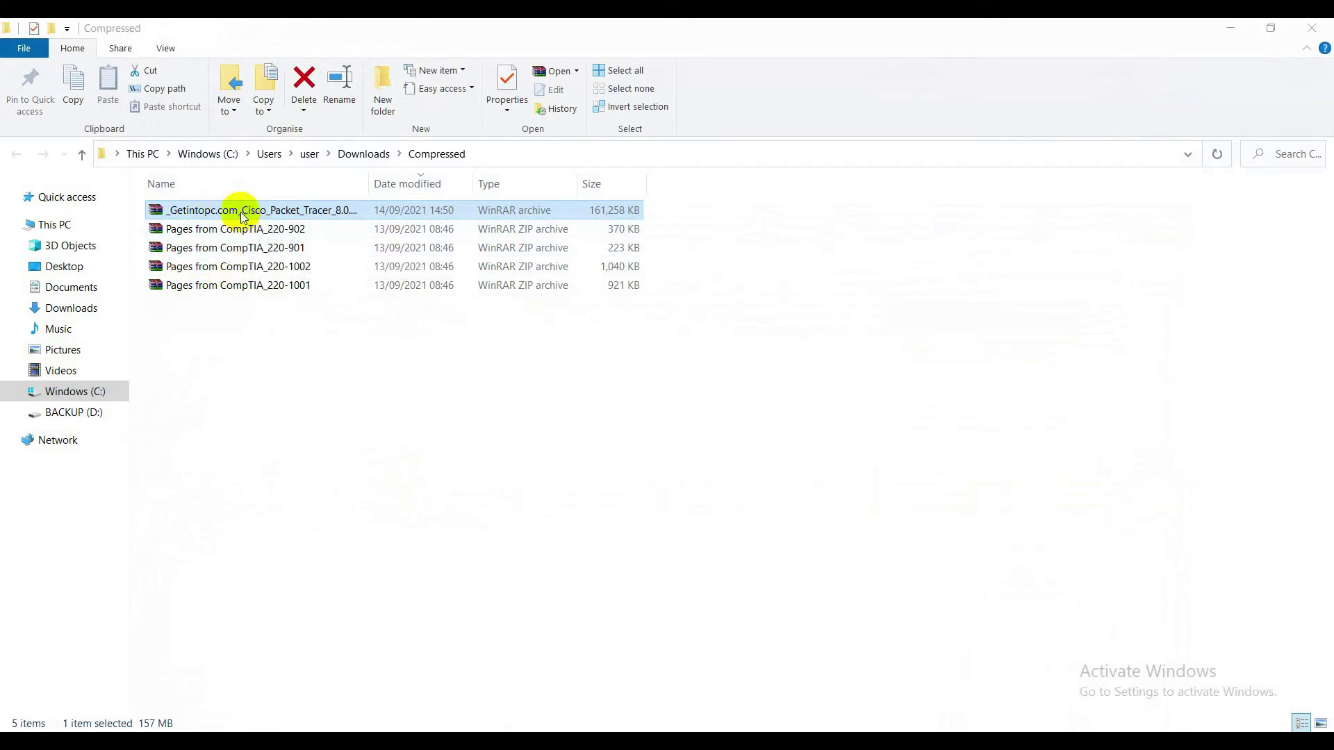
text(123)
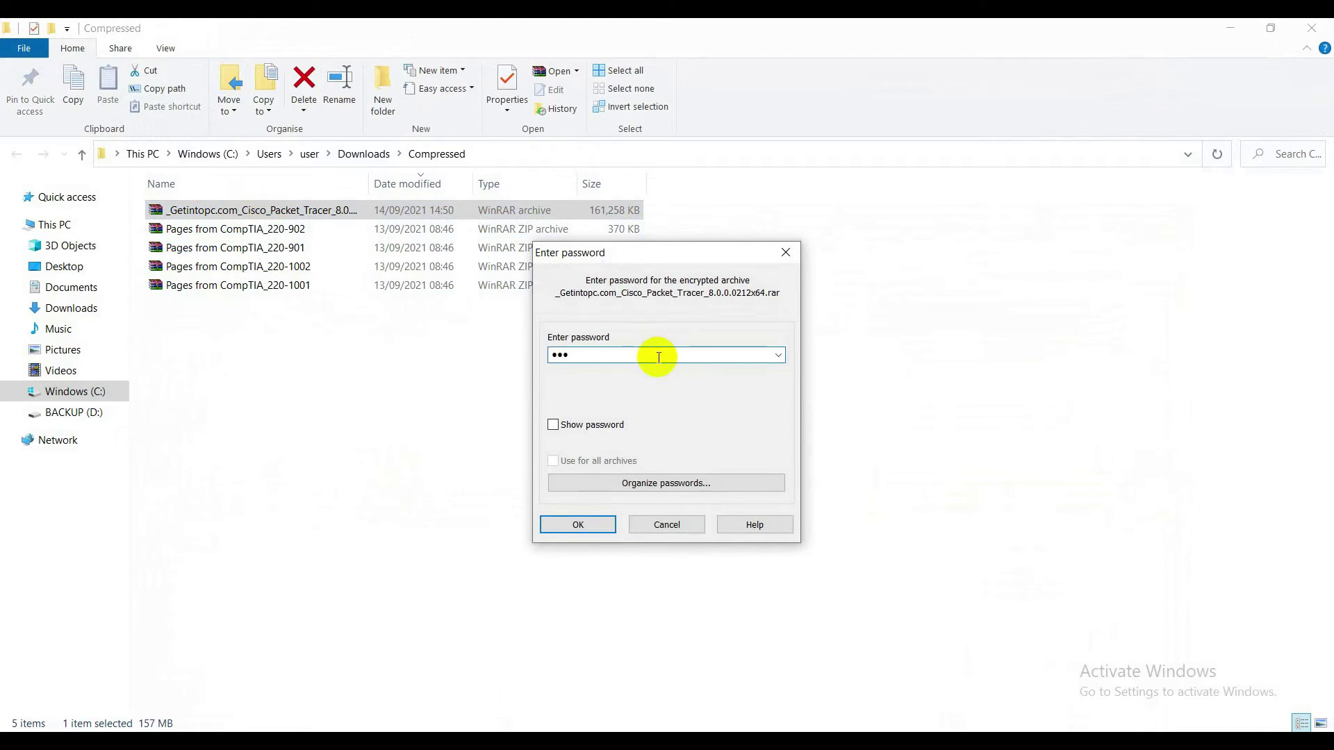
click(554, 424)
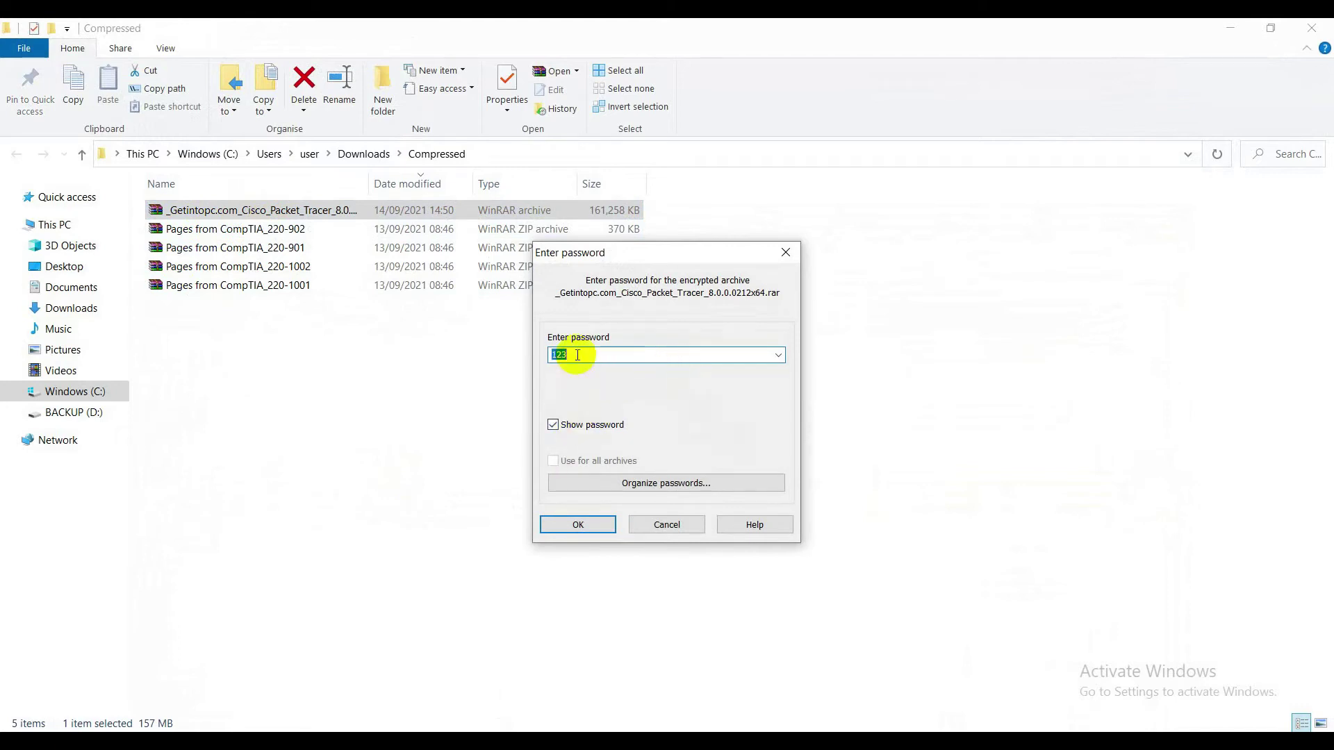
click(564, 424)
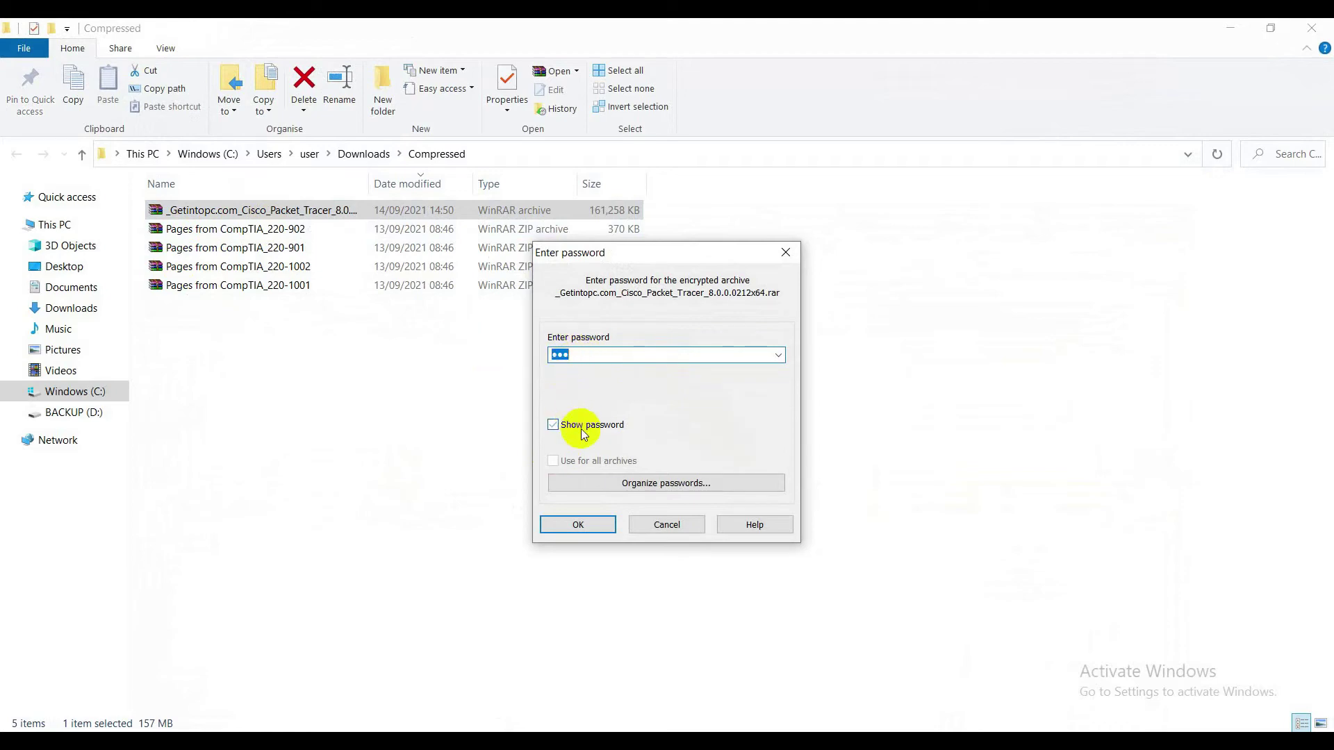
click(586, 526)
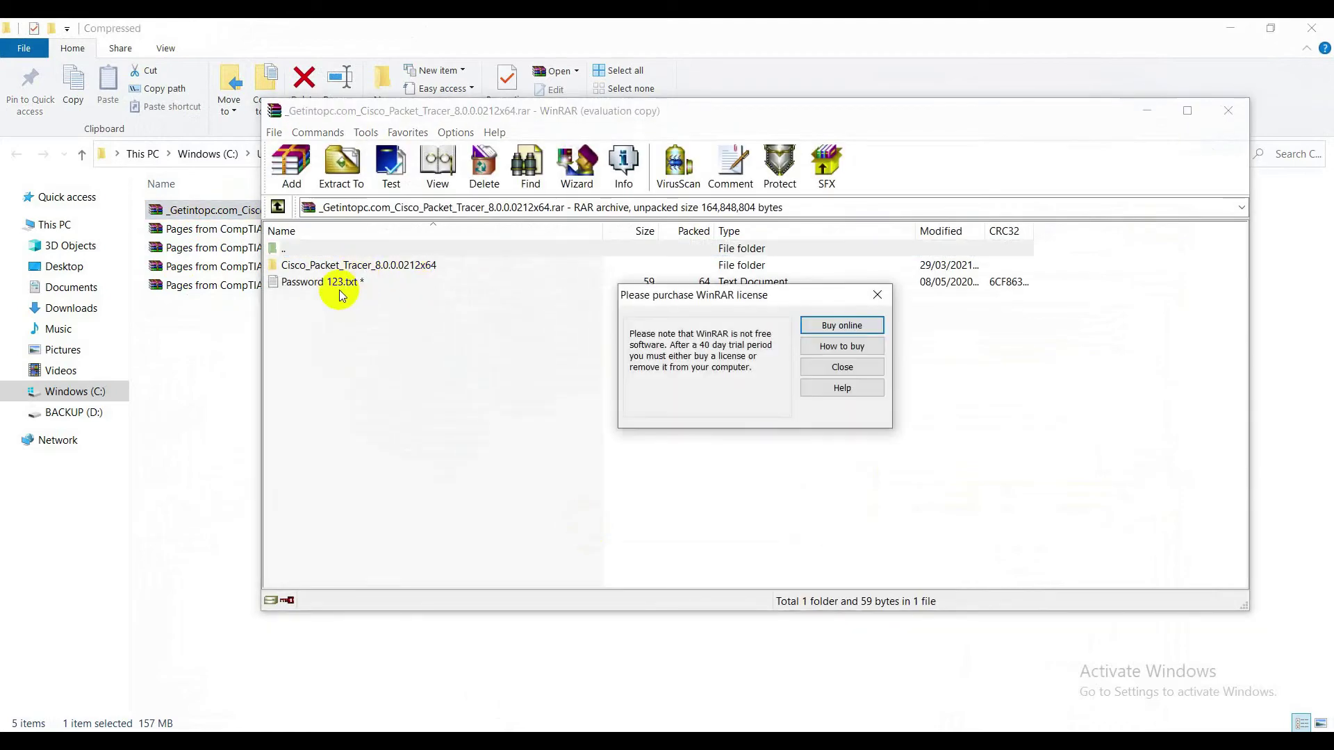
Dismiss the license reminder, open the Cisco_Packet_Tracer_8.0.0.0212x64 folder, and read Readme.txt
click(878, 295)
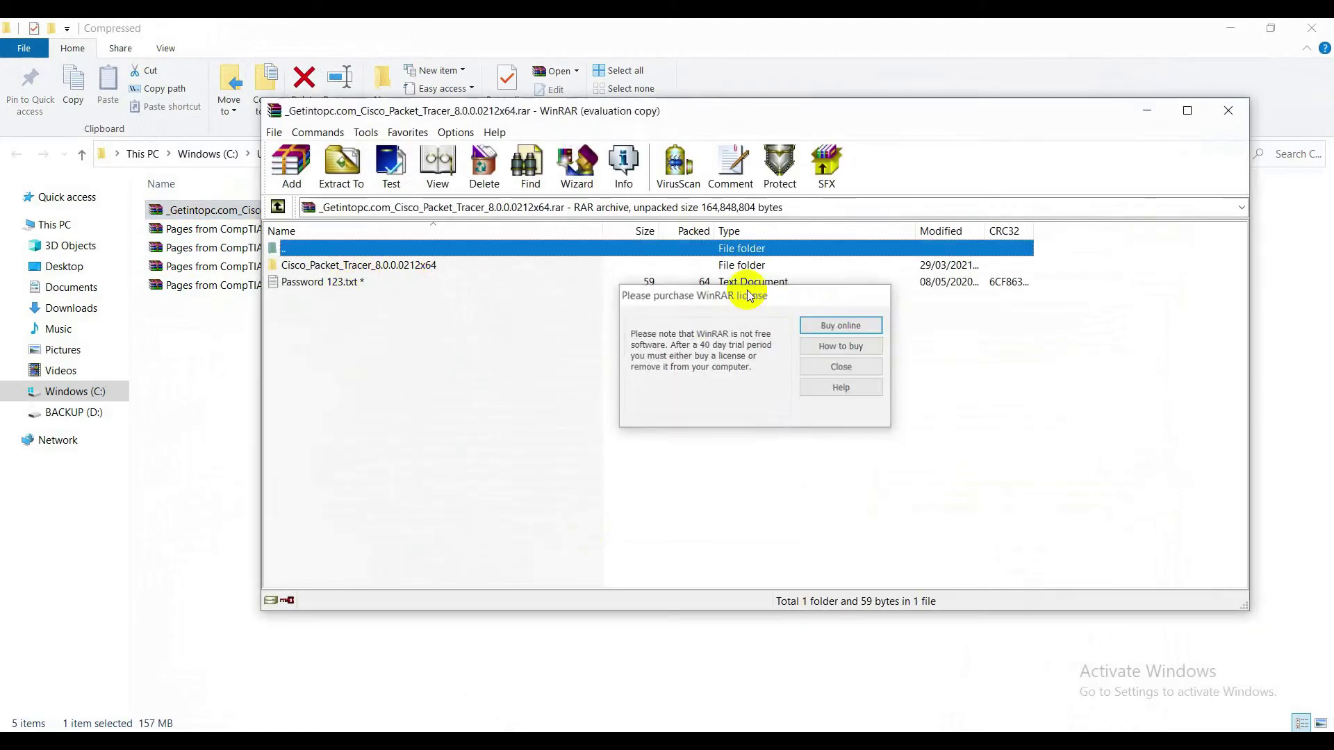
double_click(358, 269)
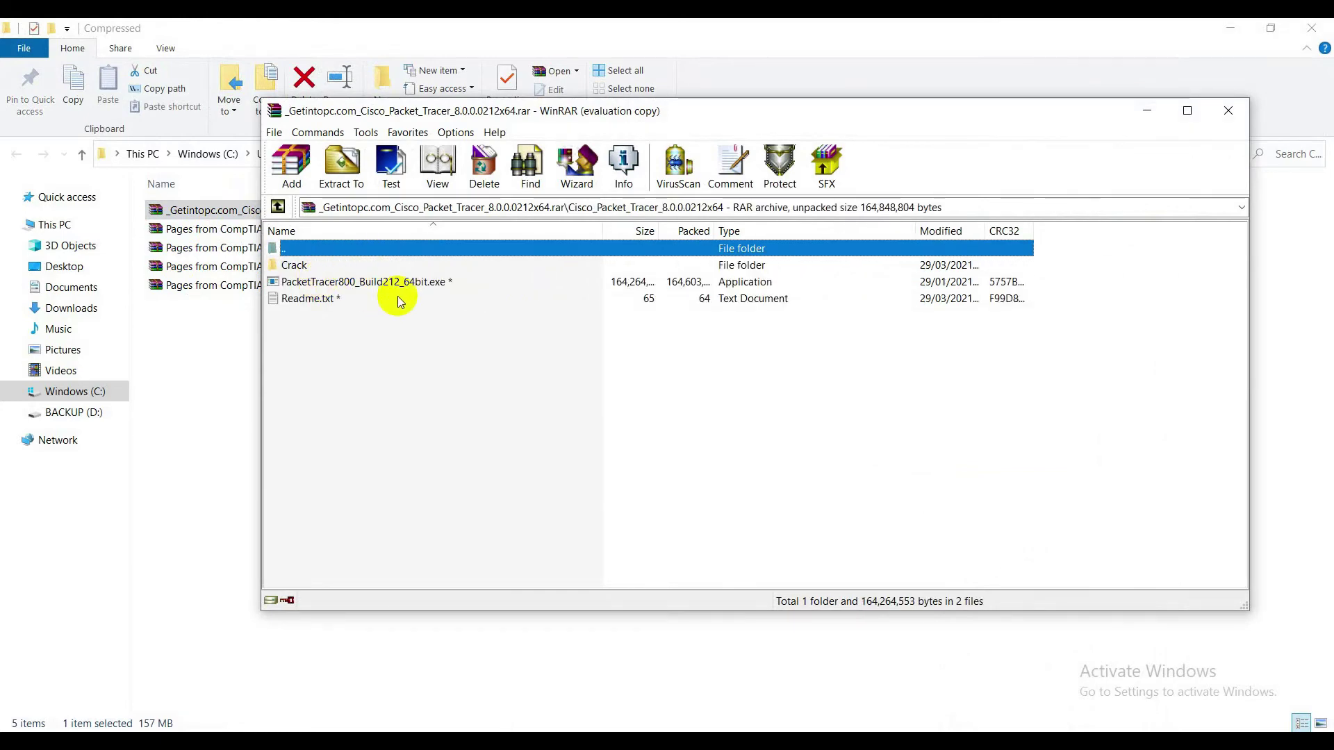
double_click(321, 298)
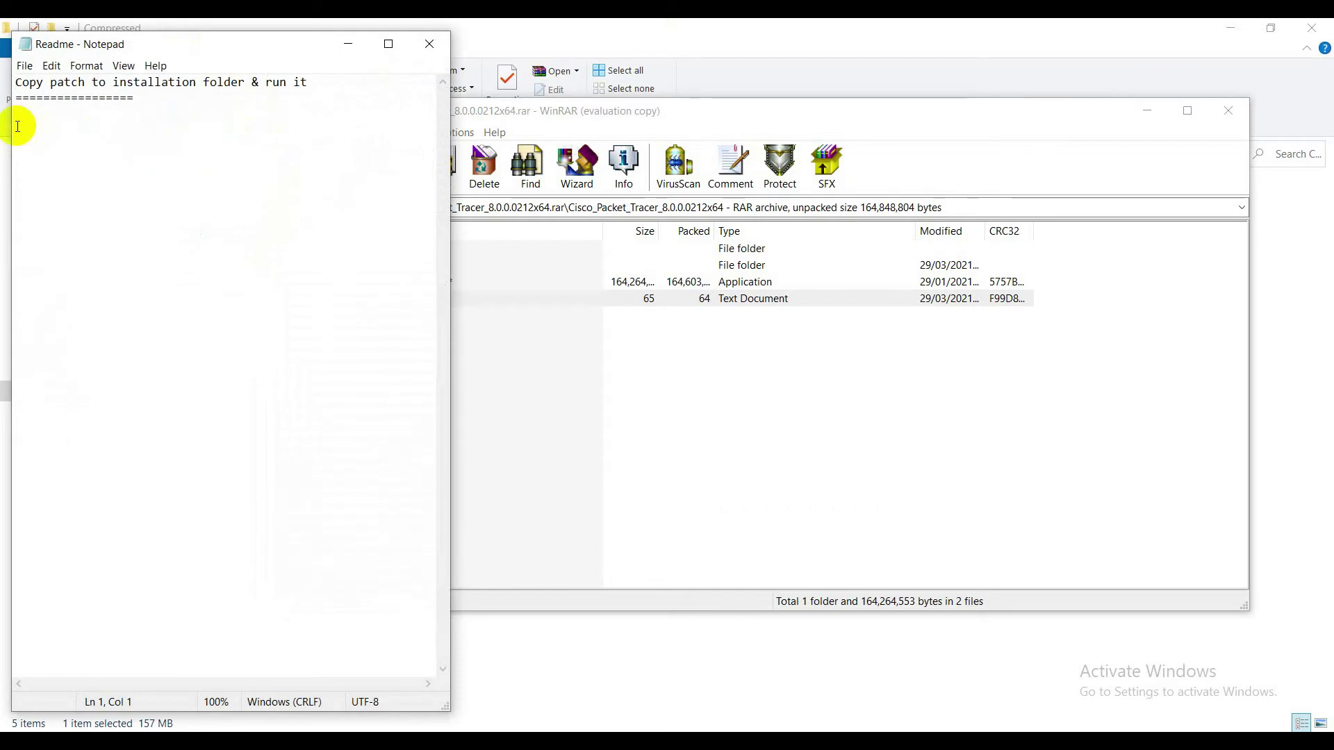
drag(18, 96, 217, 101)
drag(307, 83, 6, 82)
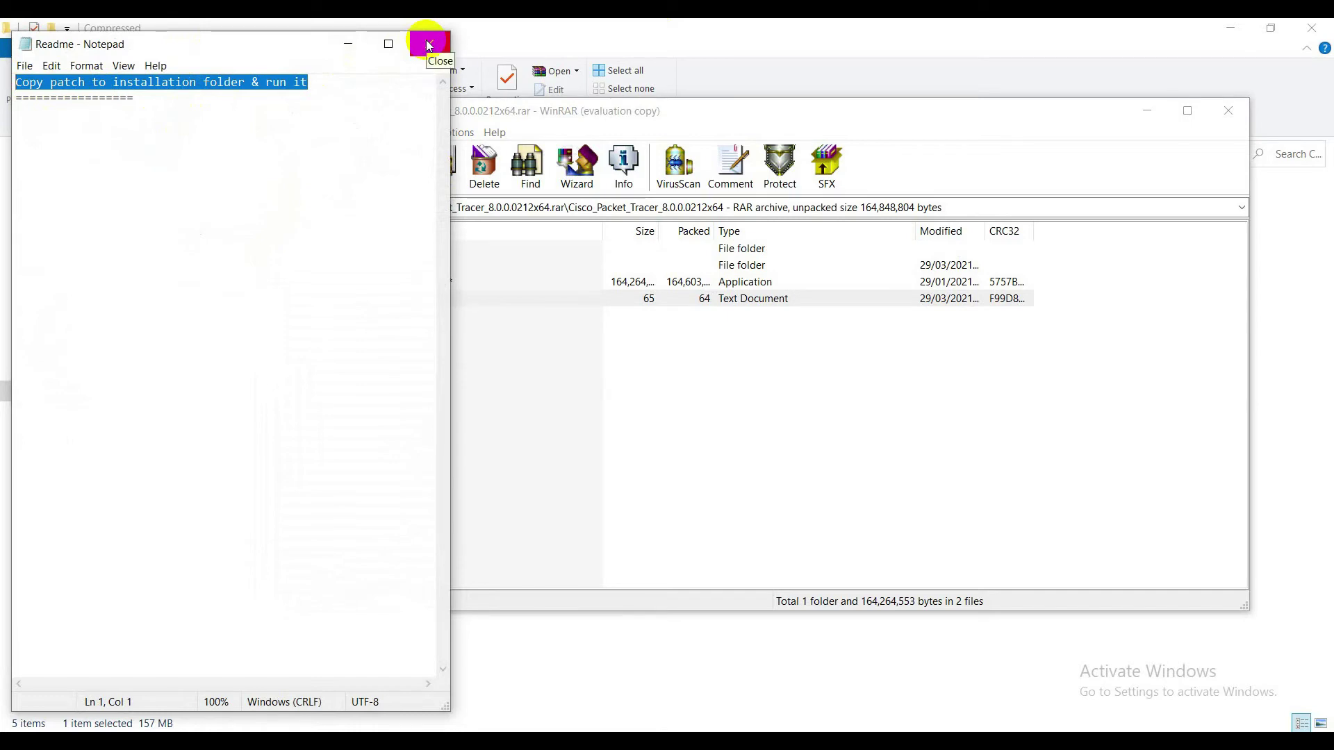
click(429, 45)
Launch the PacketTracer800_Build212_64bit.exe installer from the archive
click(324, 283)
right_click(325, 285)
double_click(306, 288)
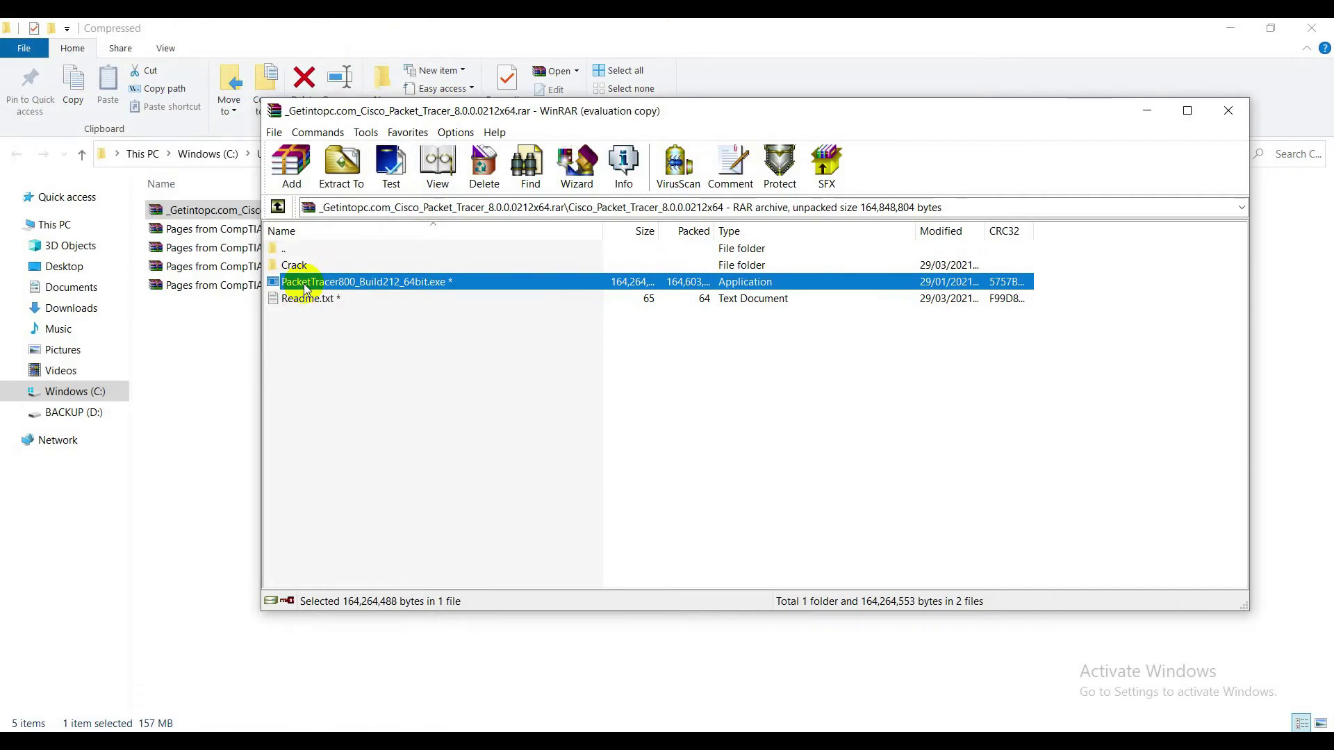
Accept the license and install with the default folder, start menu folder and desktop shortcut
double_click(306, 285)
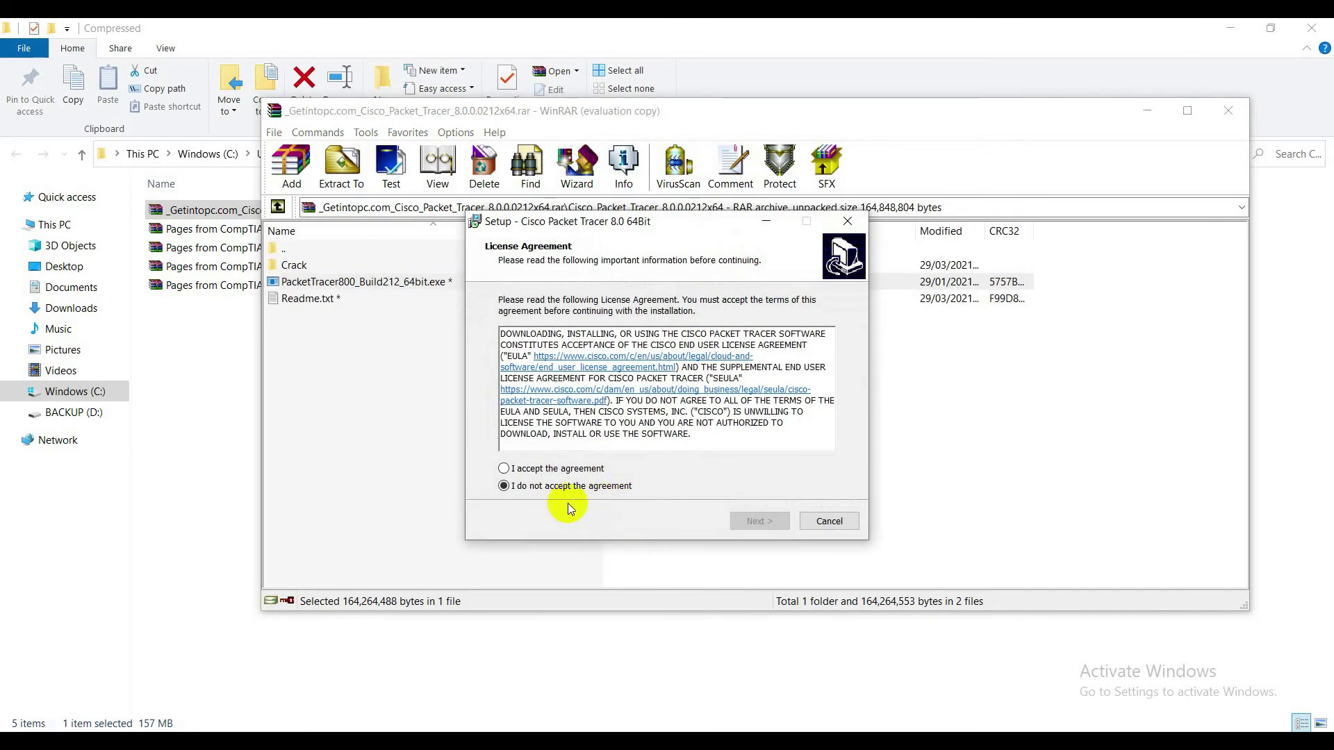
click(552, 468)
click(755, 525)
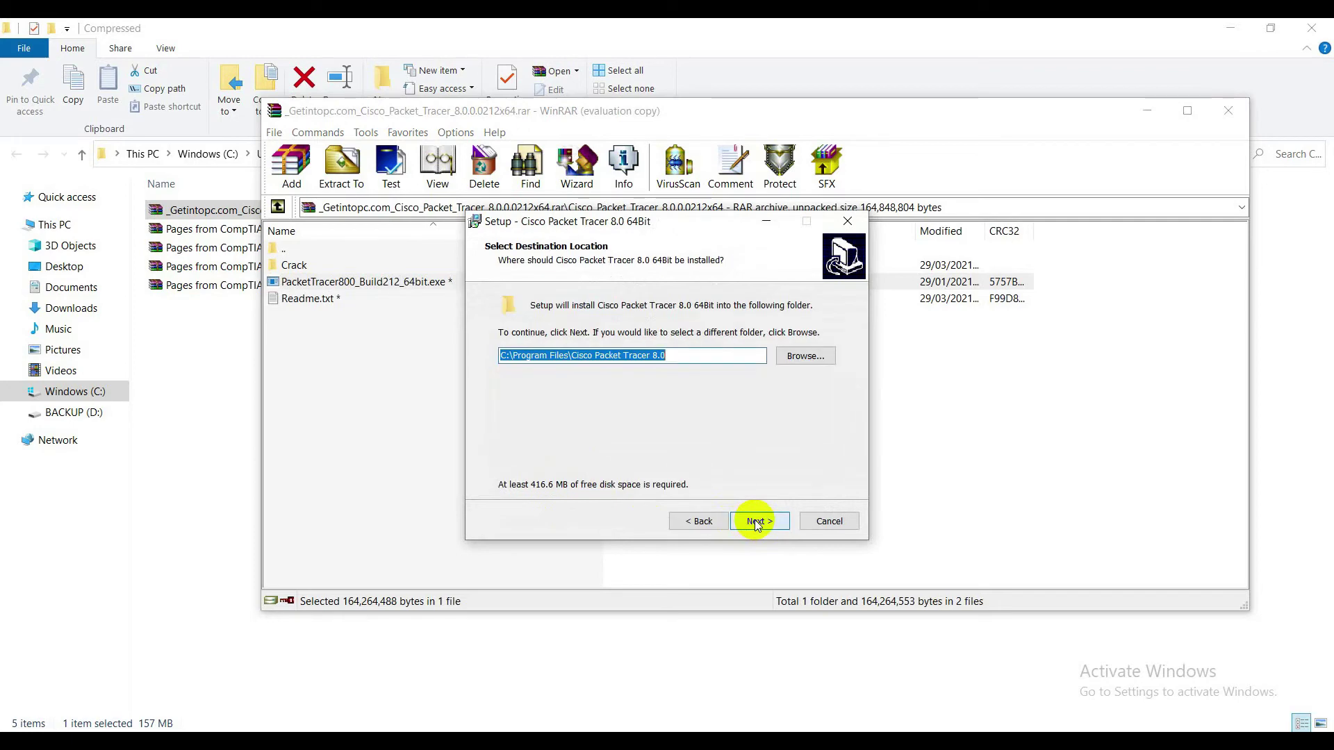
click(755, 521)
click(755, 521)
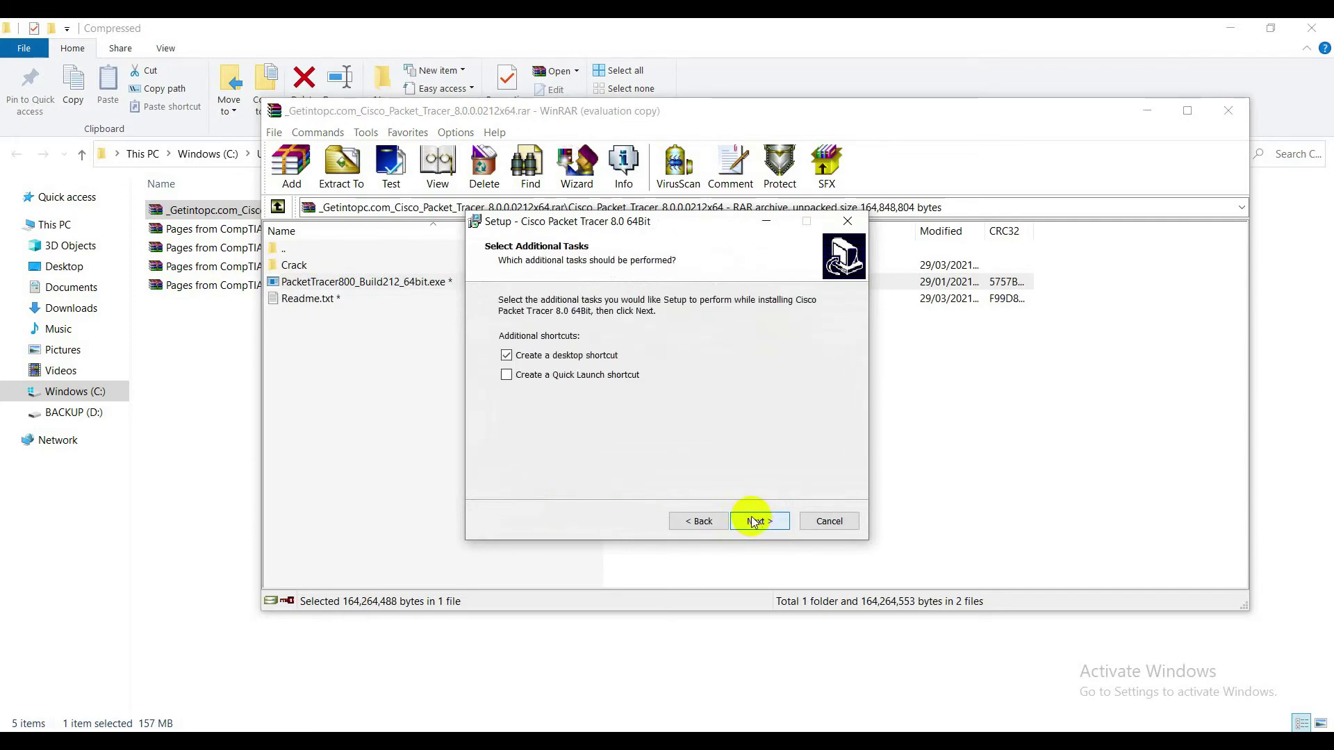
click(753, 521)
click(753, 521)
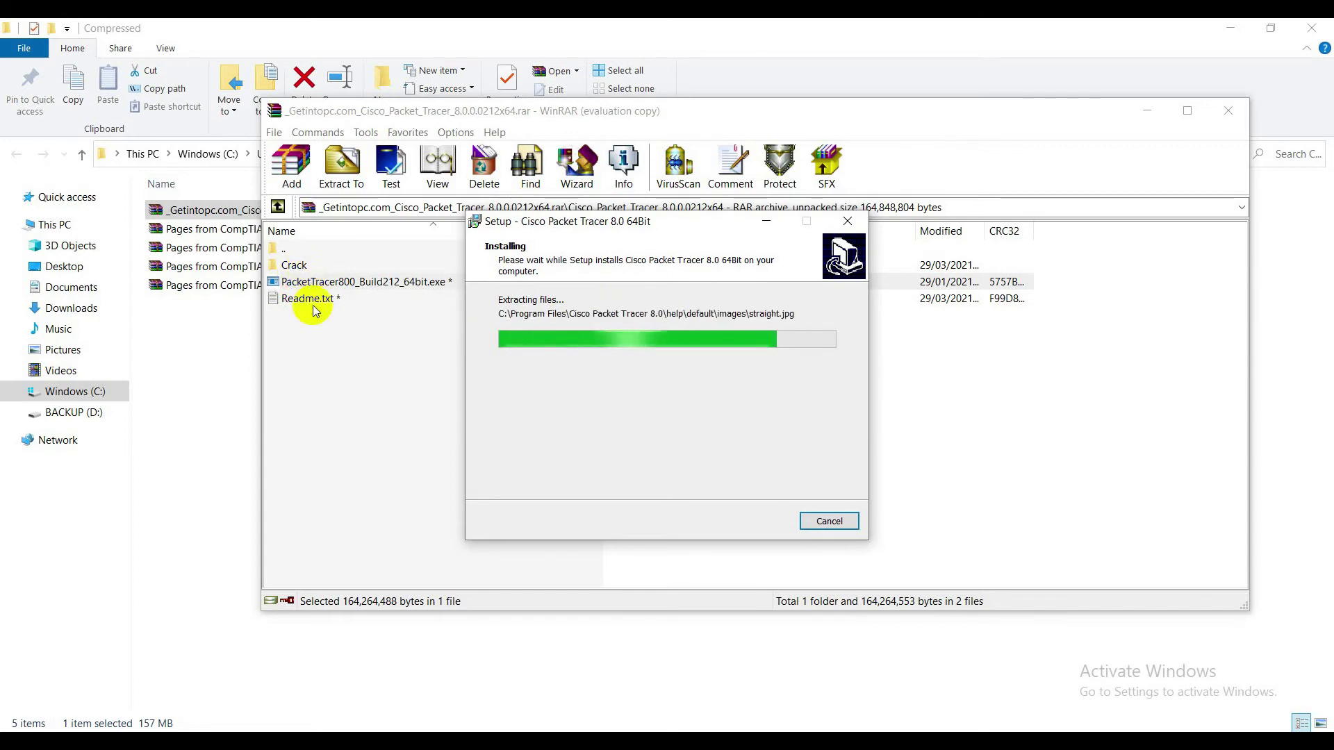
Reread the readme's patch instruction, then finish and close the setup wizard
double_click(309, 298)
drag(319, 82, 13, 83)
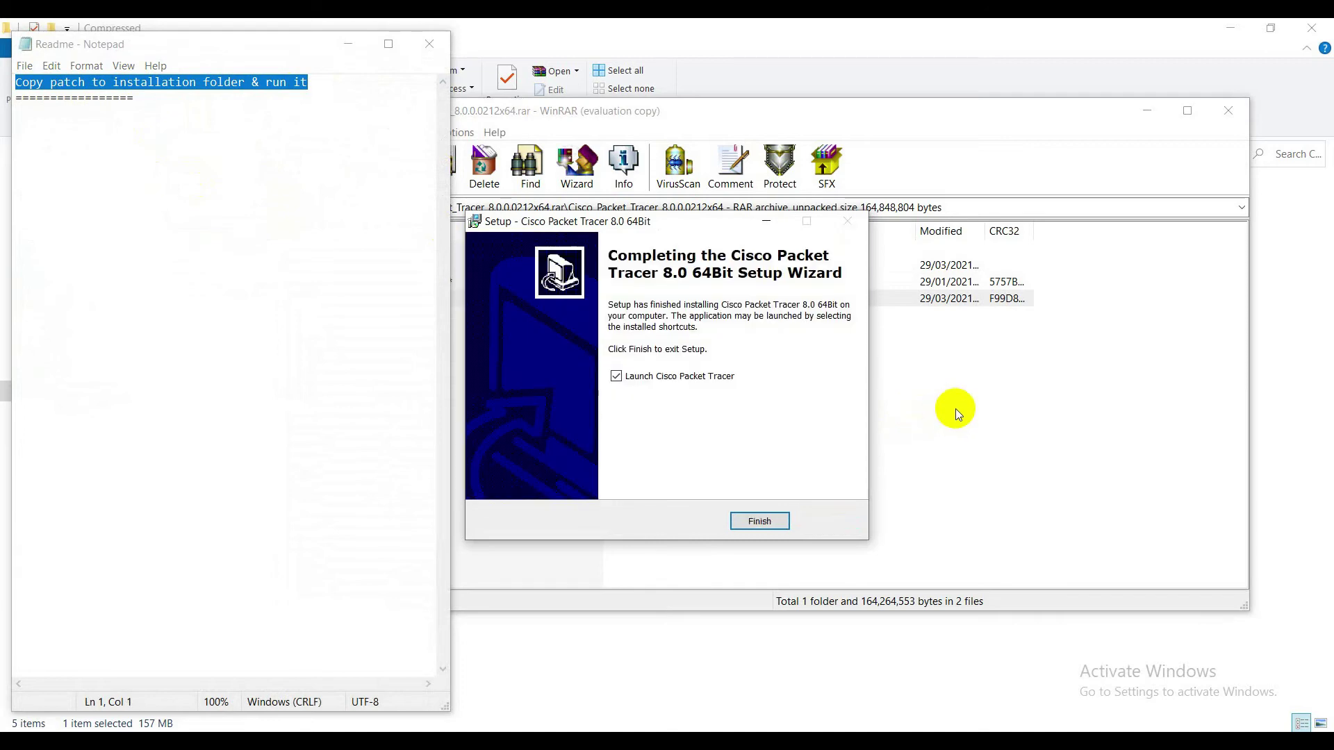
key(Return)
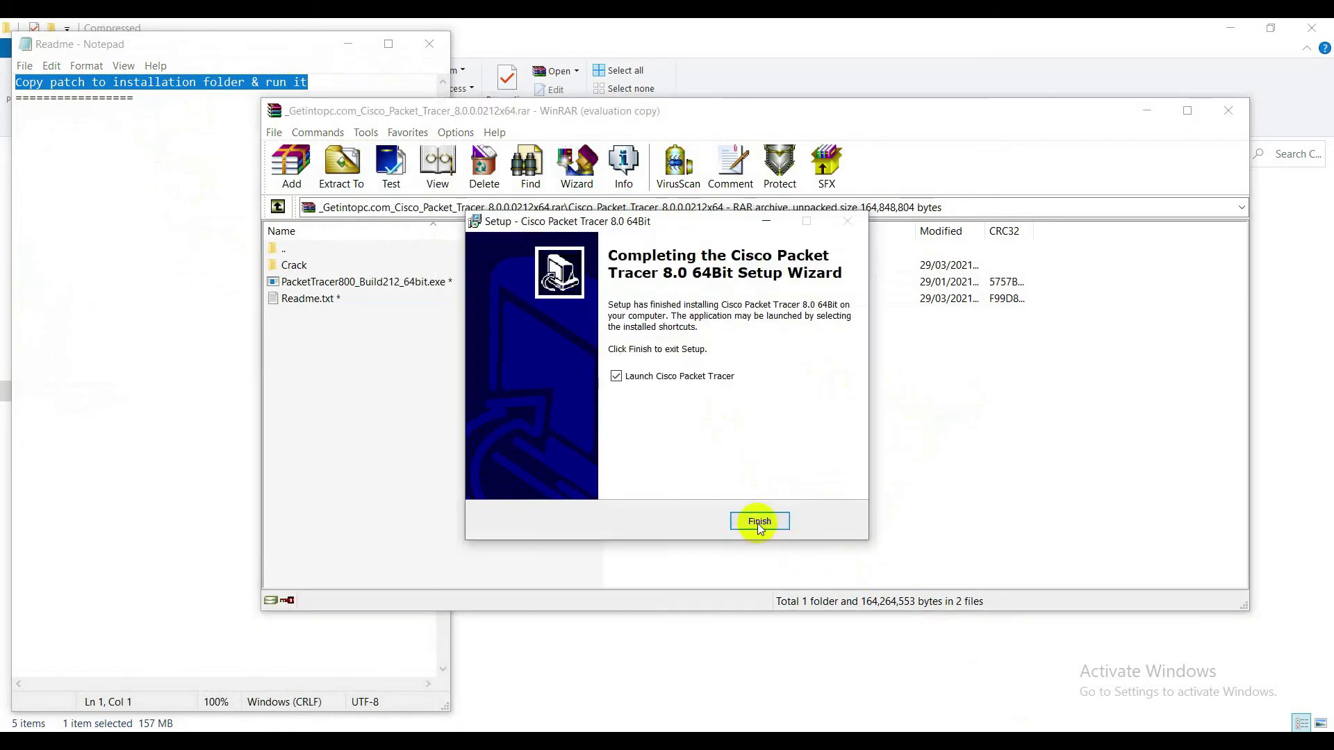
Close the installer, then open the archive's Crack folder and select Patch.exe
click(758, 523)
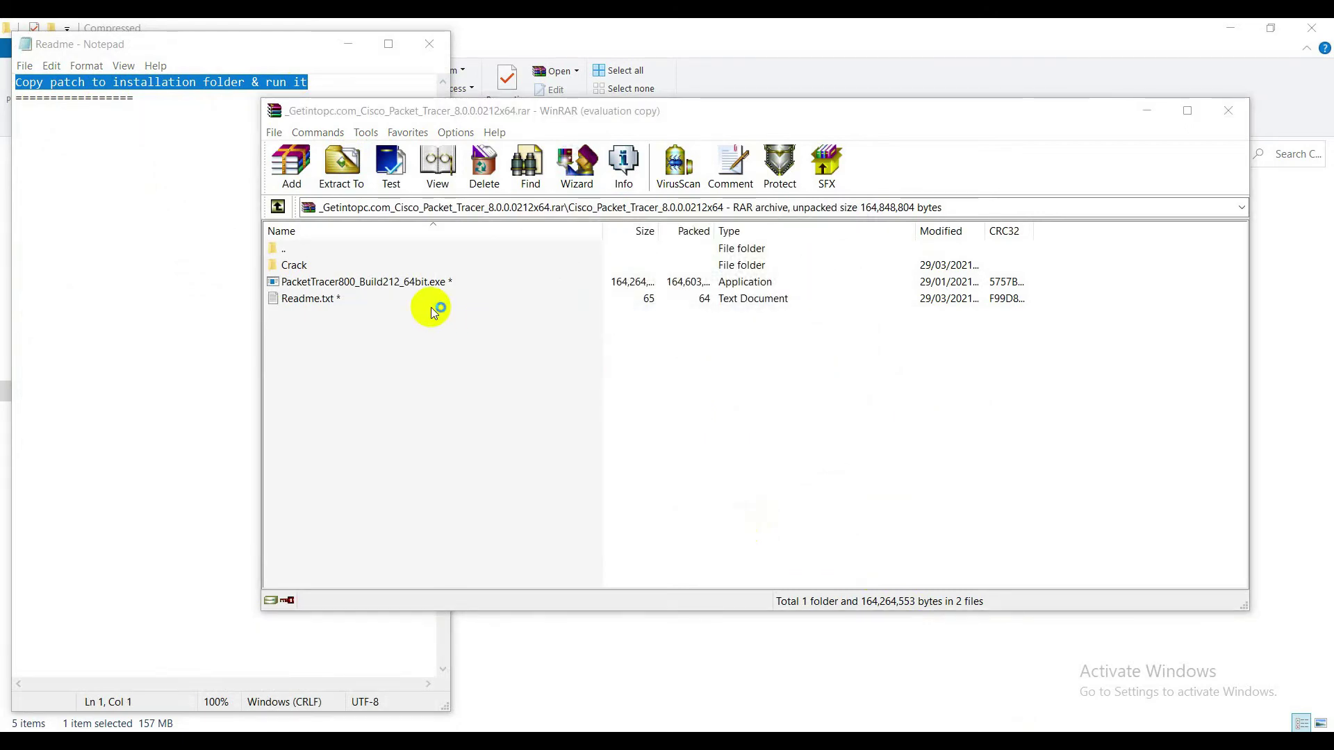
click(307, 268)
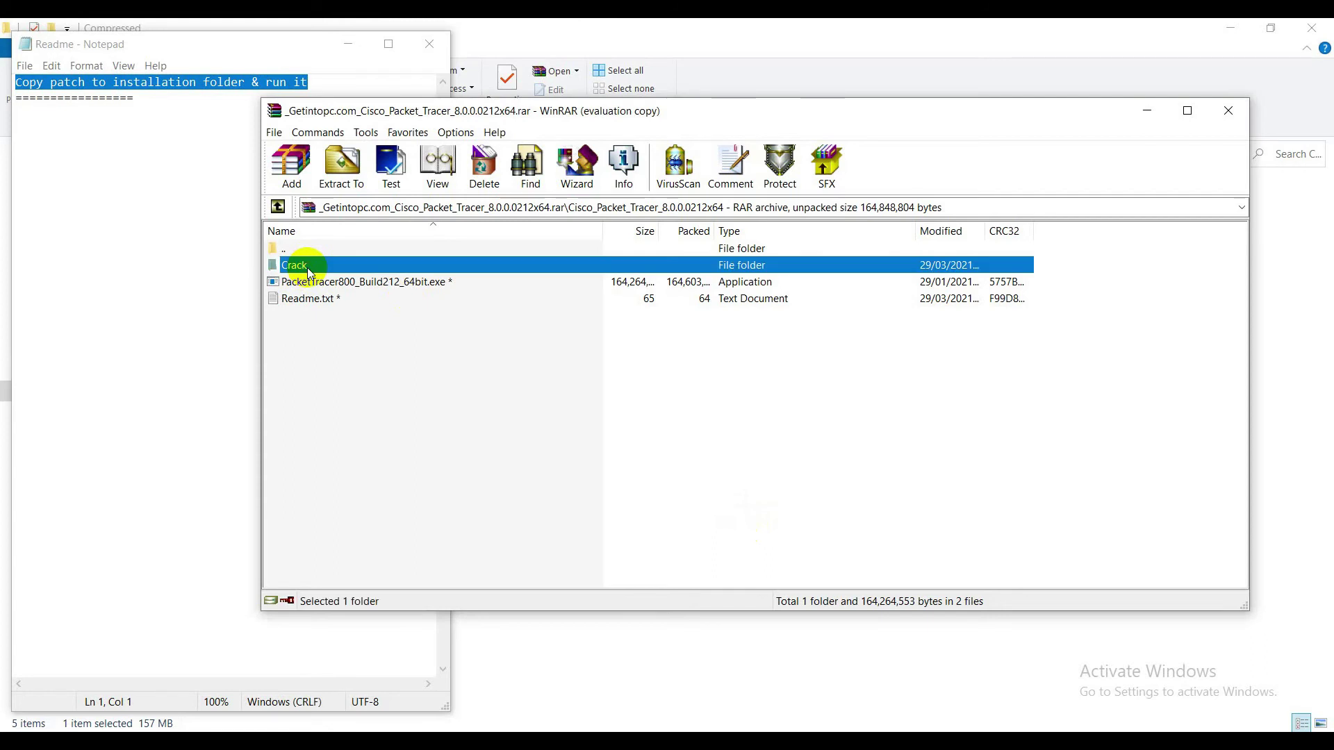
double_click(307, 269)
click(311, 272)
right_click(311, 271)
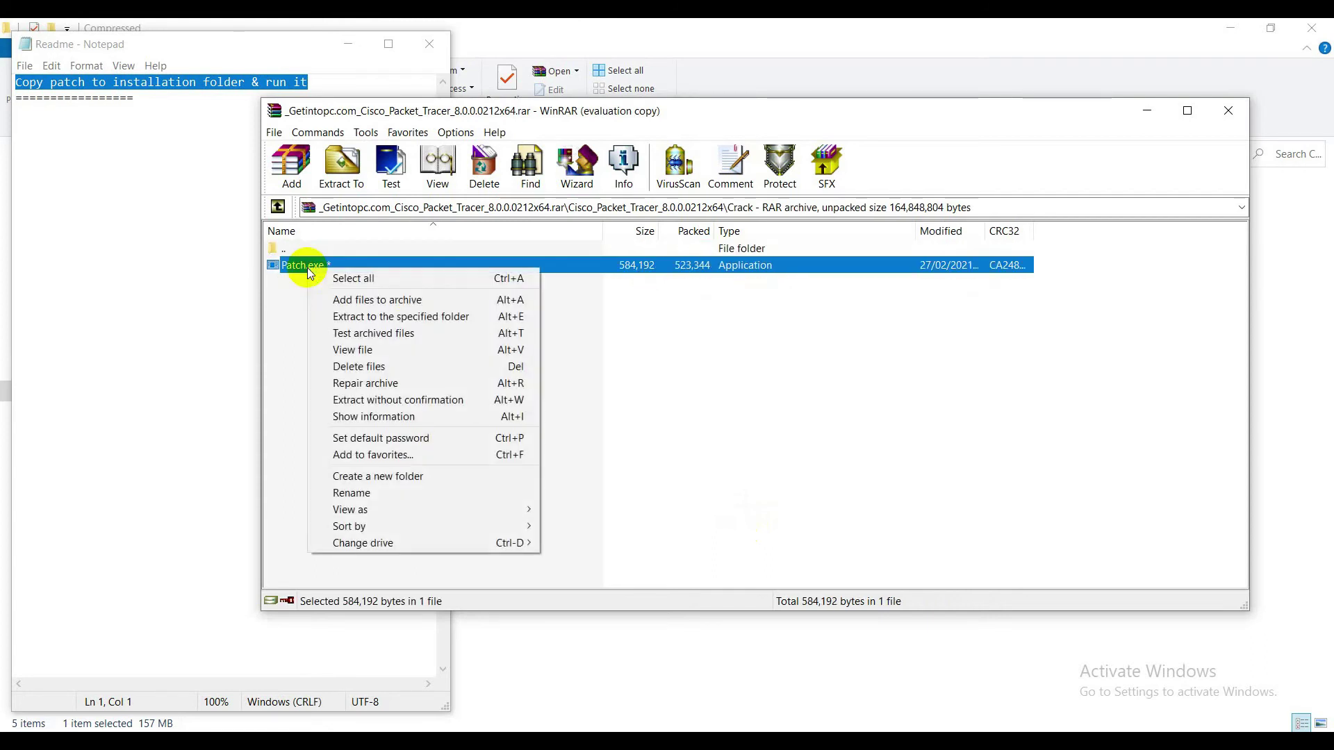
click(723, 351)
click(398, 269)
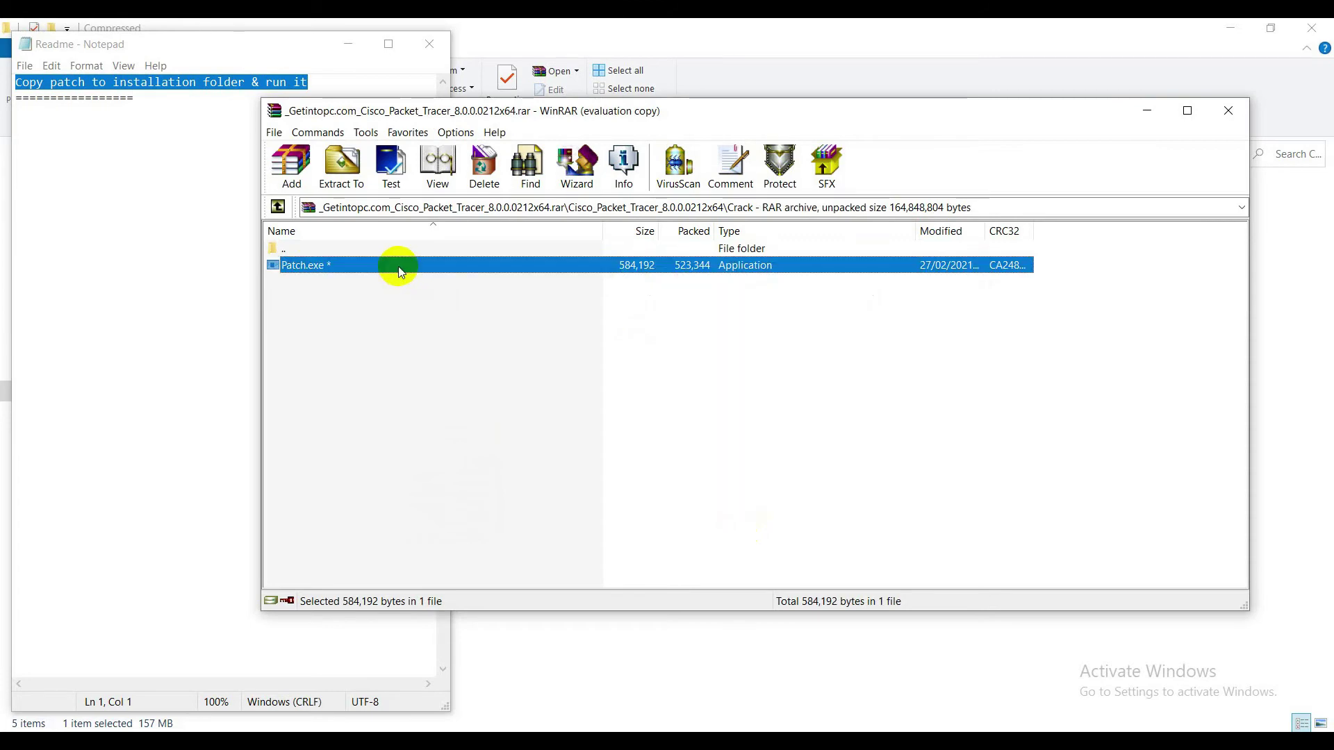
Navigate File Explorer to C:\Program Files\Cisco Packet Tracer 8.0
mouse_move(500, 730)
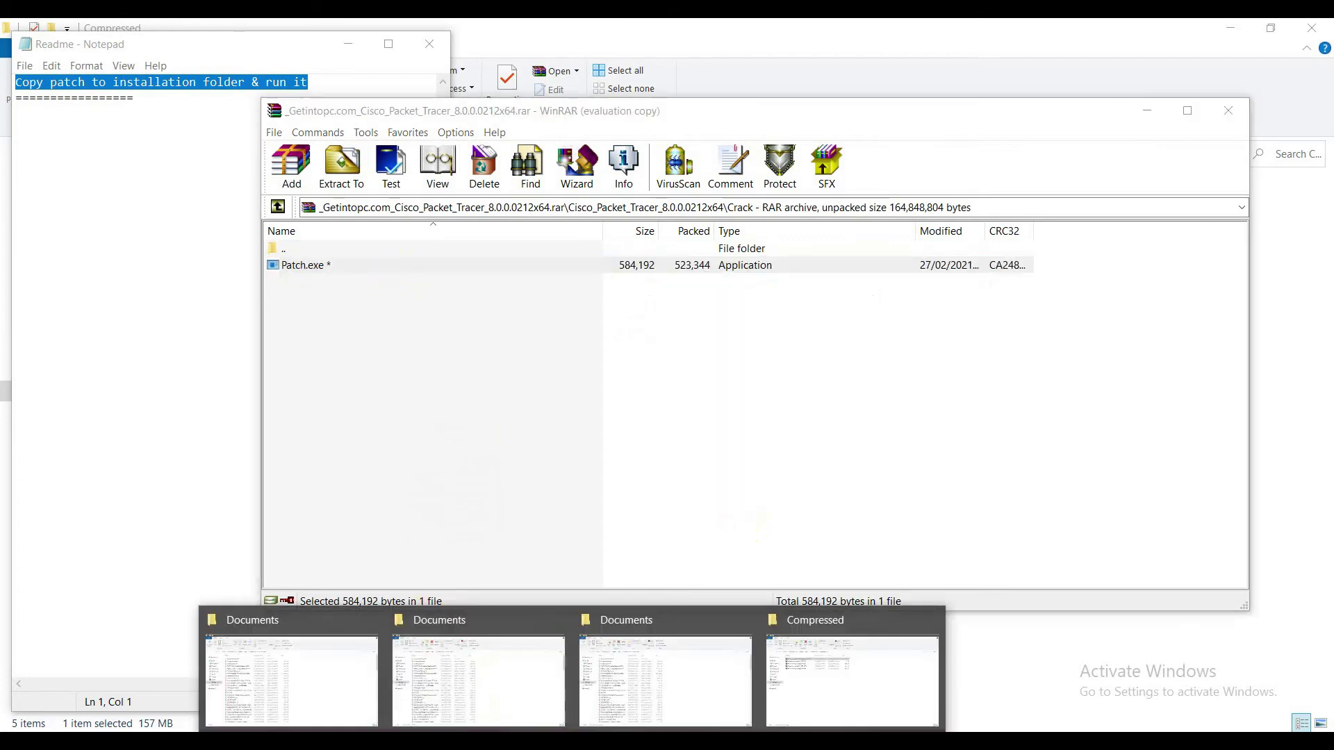
click(477, 679)
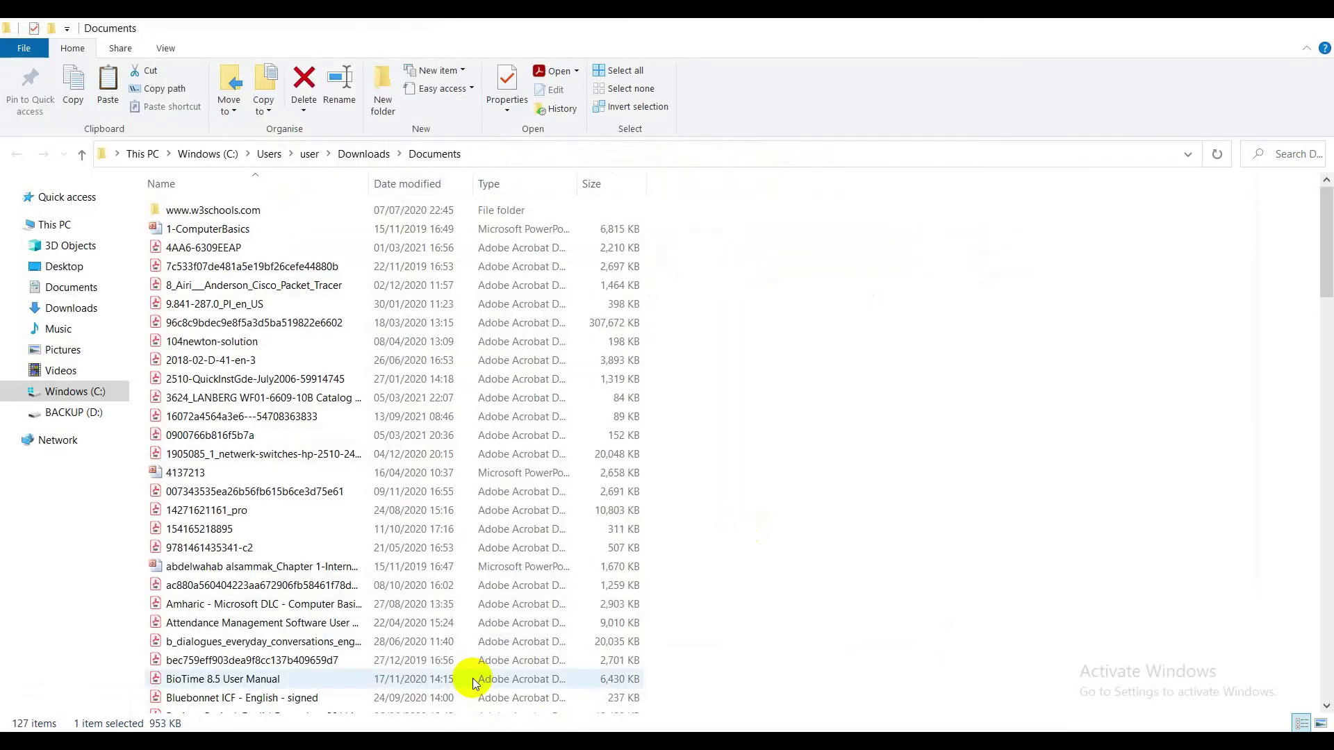
click(94, 391)
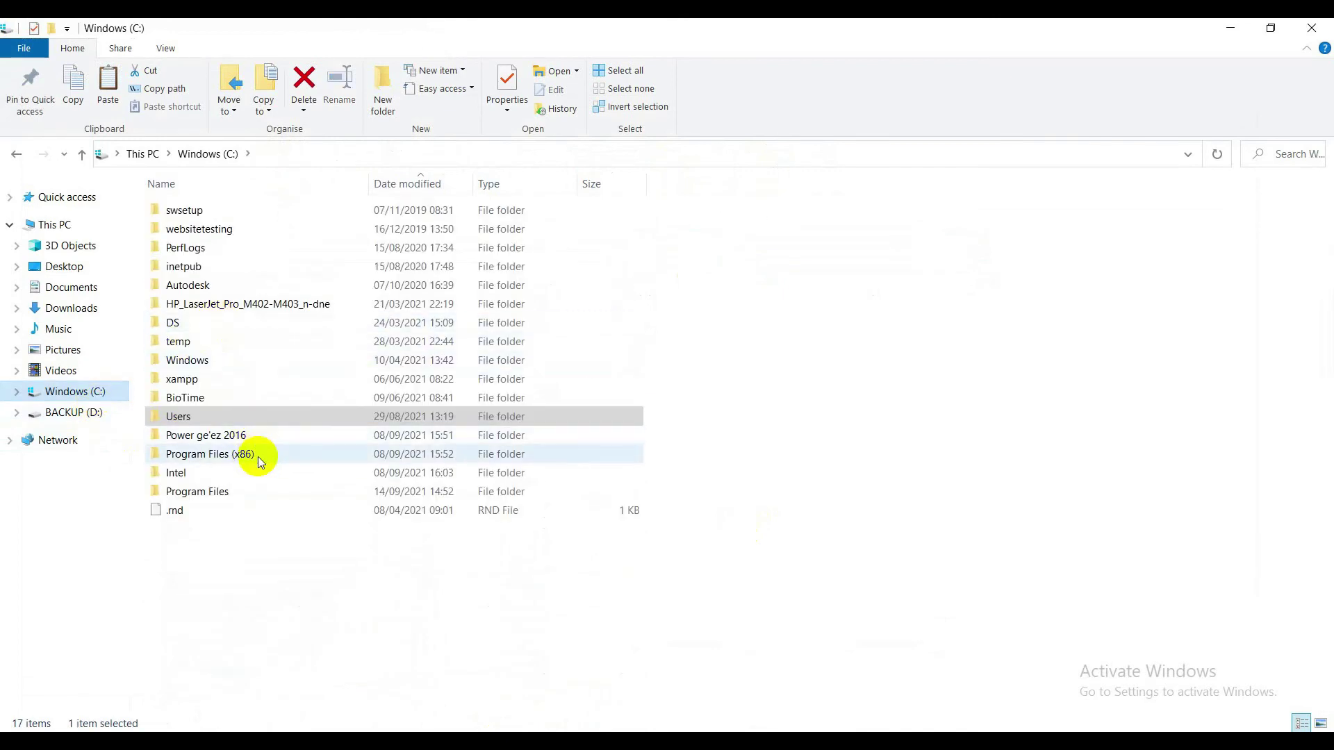
double_click(257, 456)
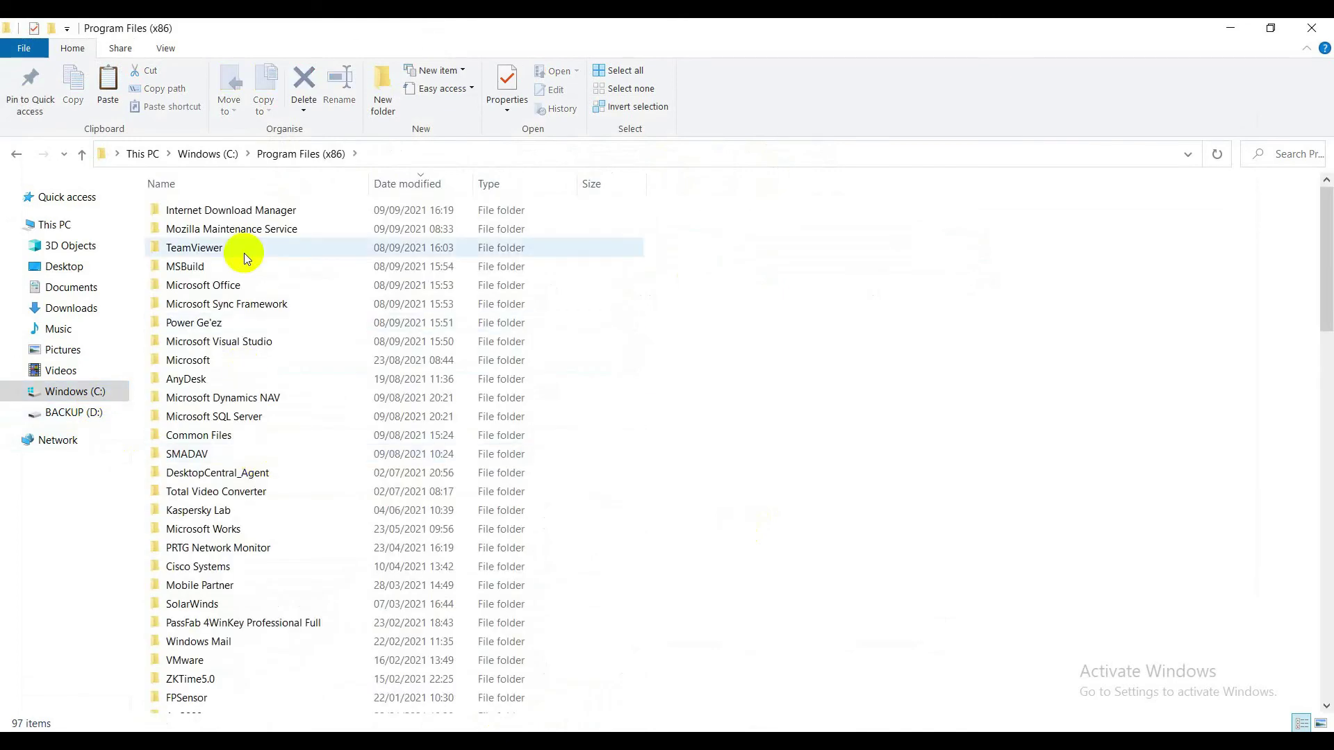
click(290, 307)
key(Down)
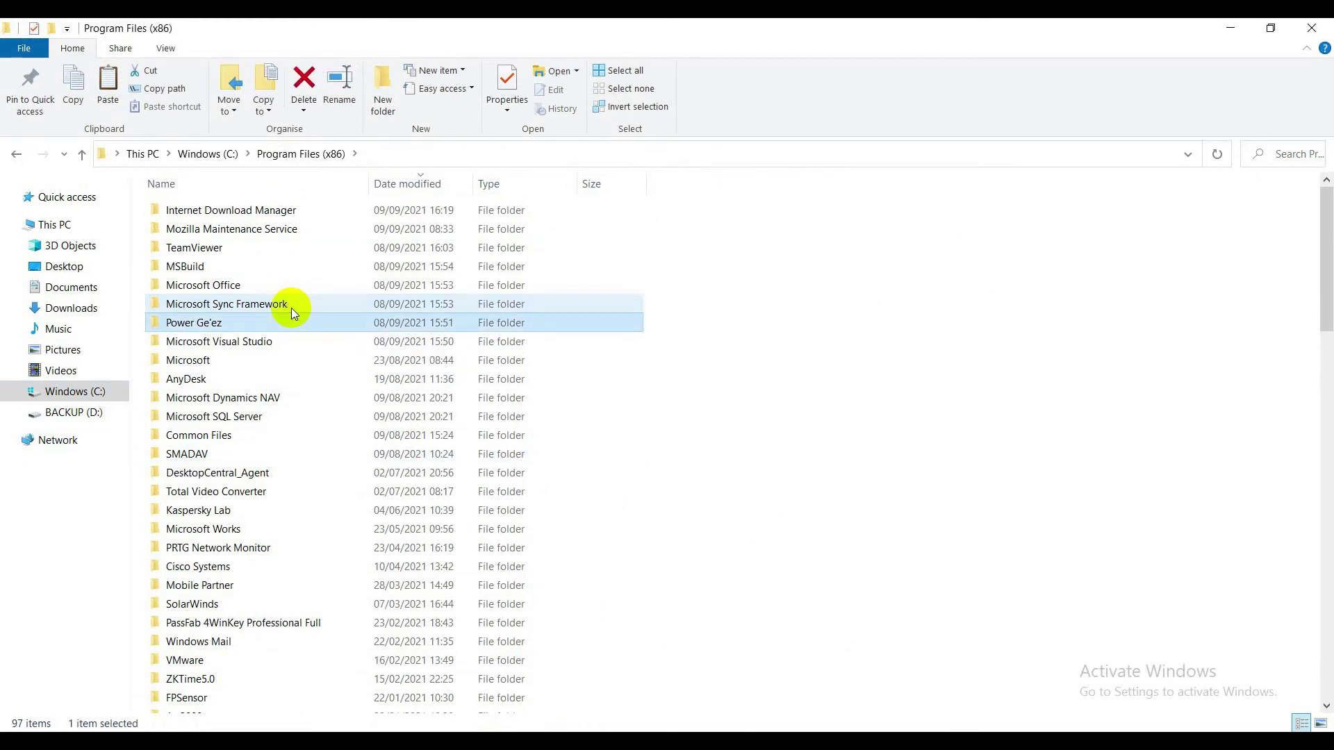
key(p)
key(p)
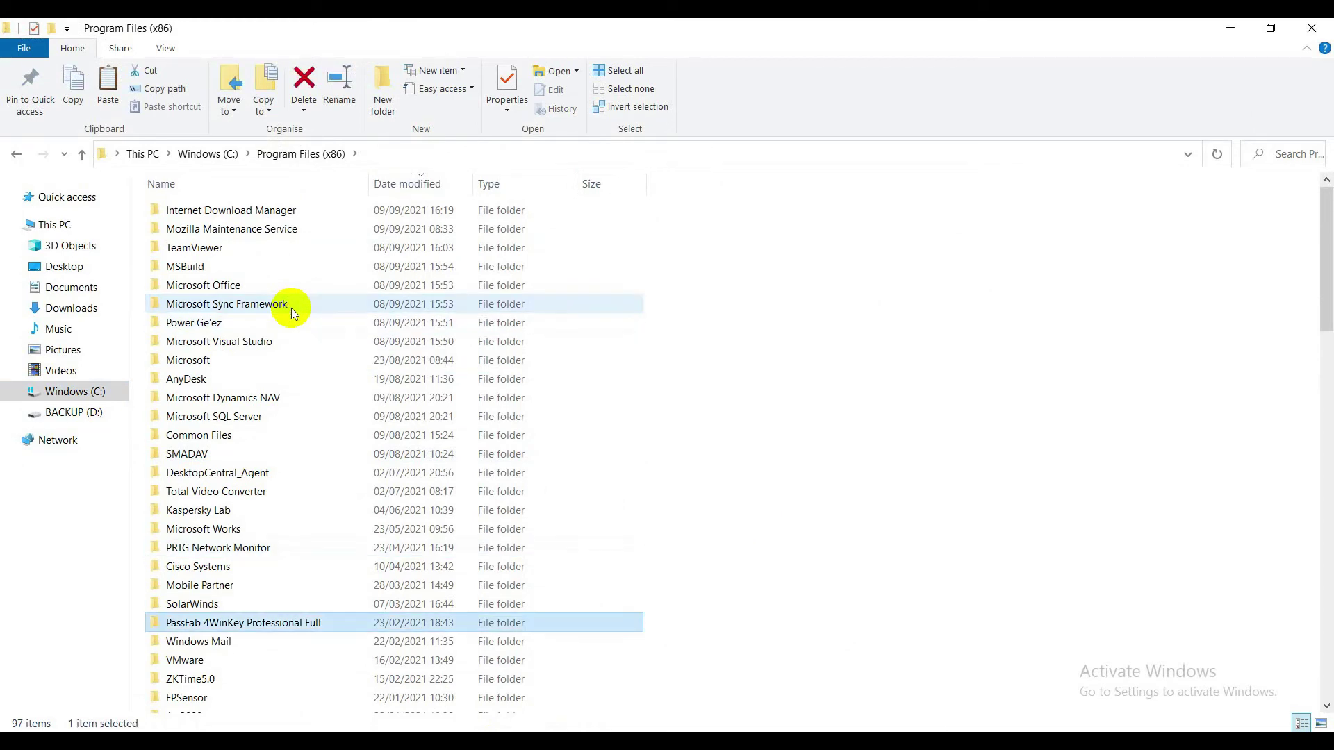
click(82, 154)
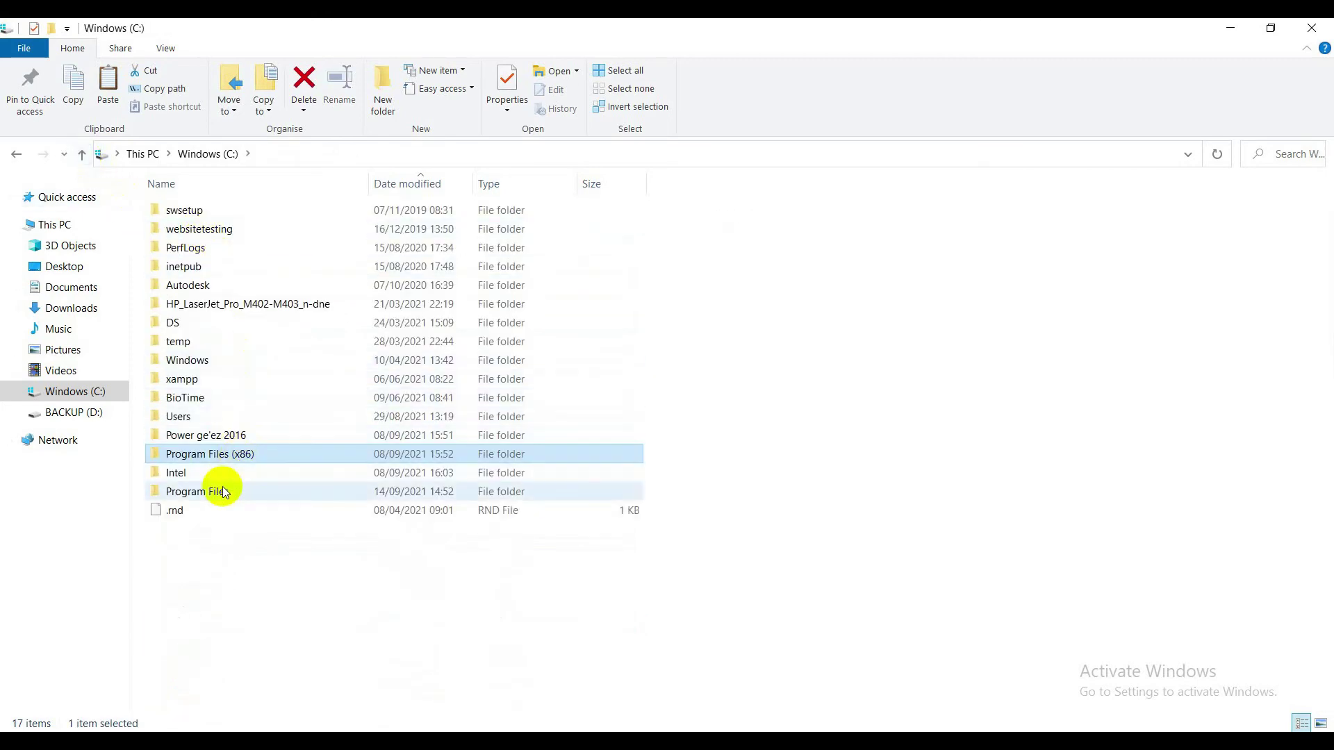
click(221, 495)
double_click(221, 495)
click(306, 348)
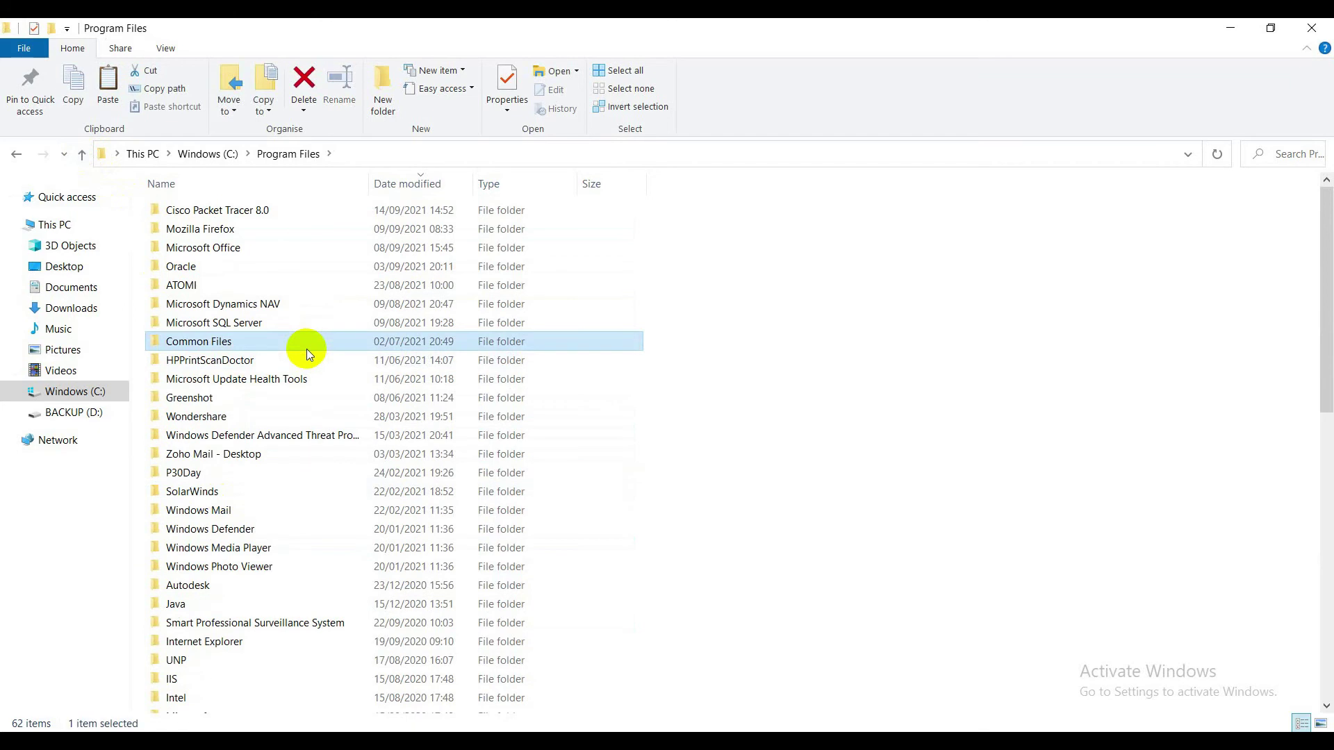
double_click(261, 212)
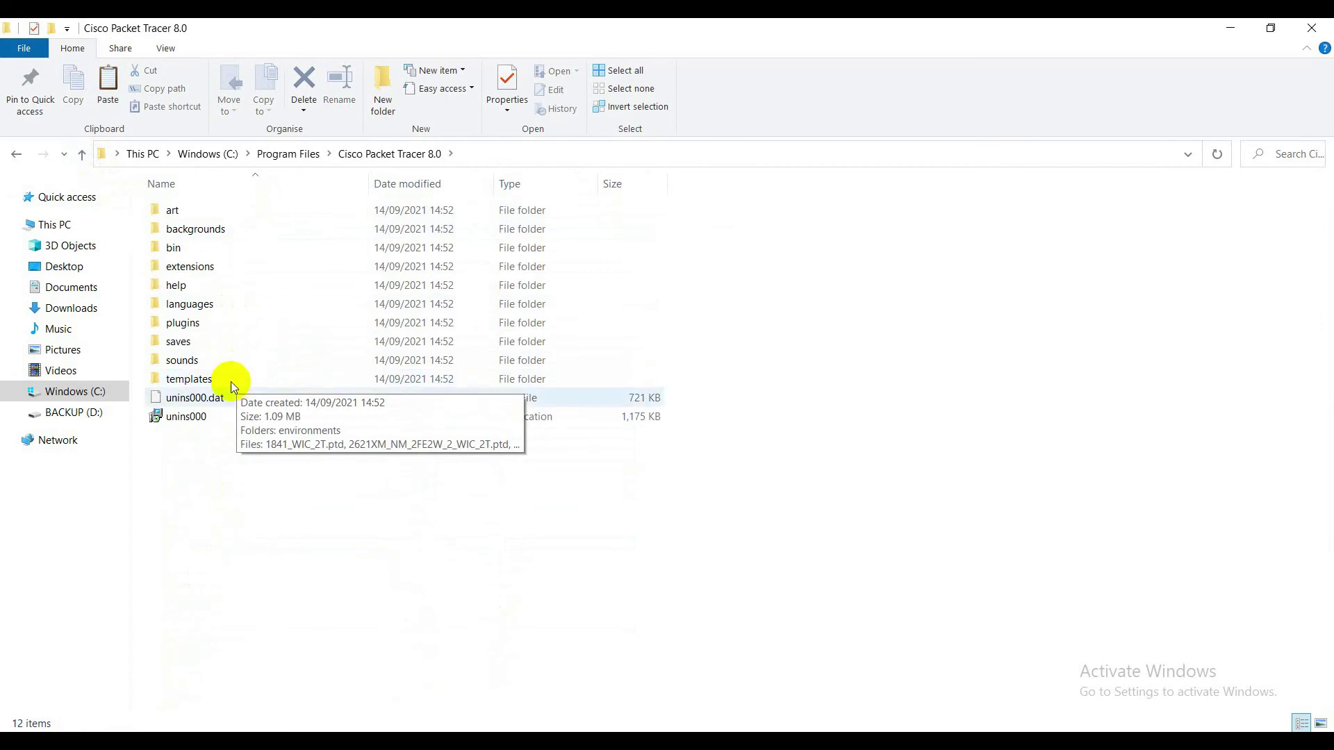
Paste Patch.exe into the install folder, granting administrator permission
right_click(281, 478)
click(321, 605)
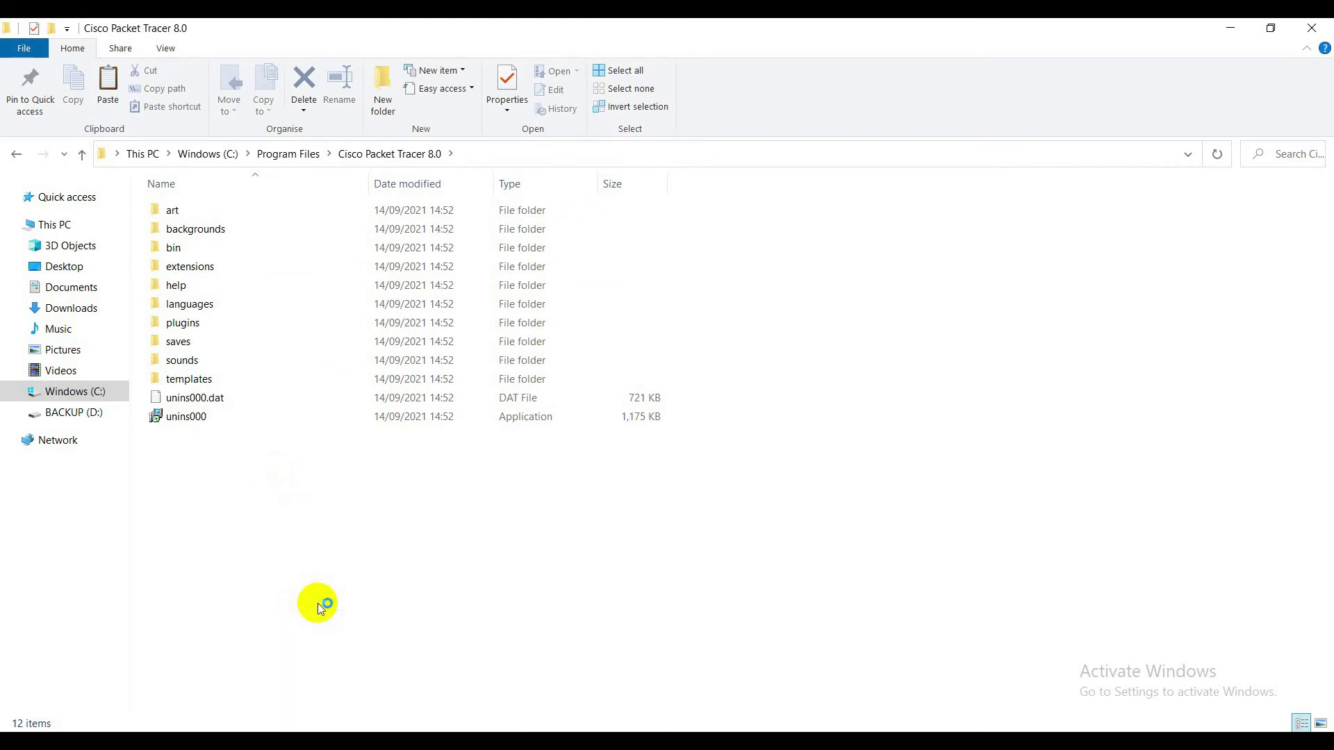
click(322, 308)
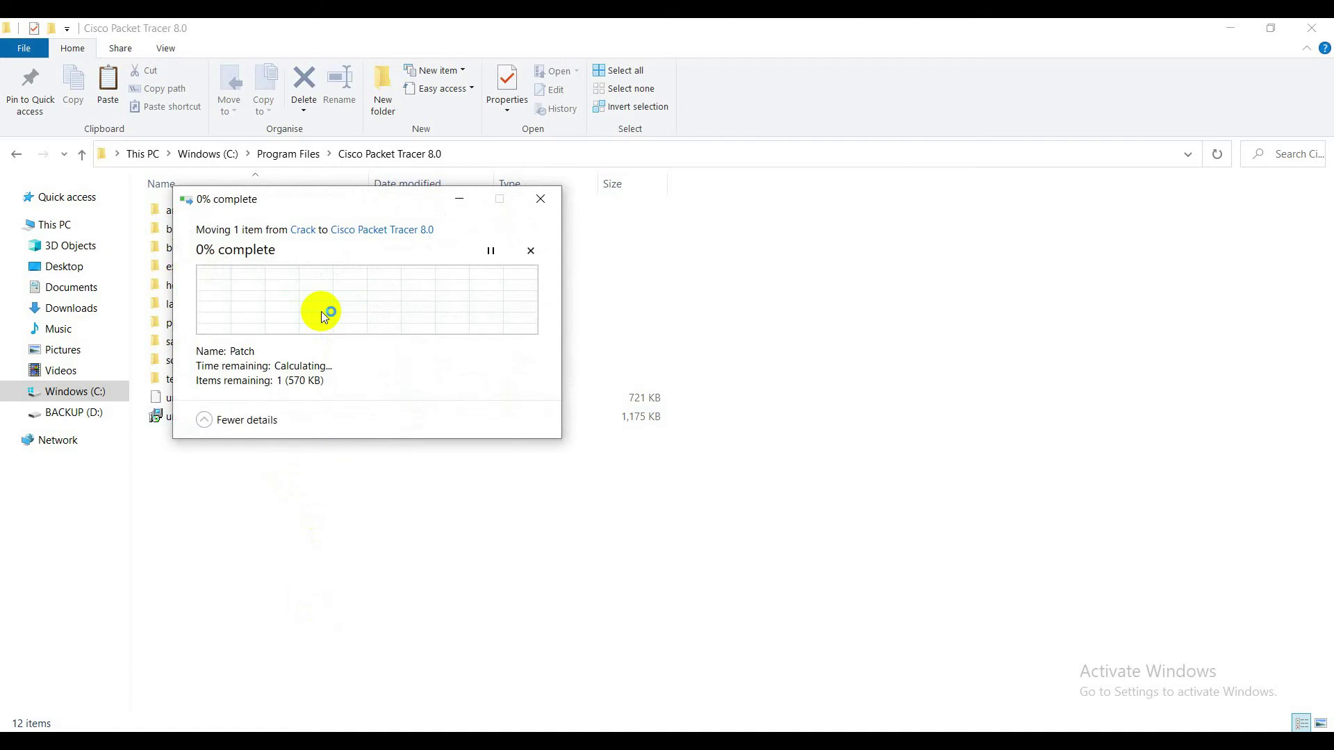
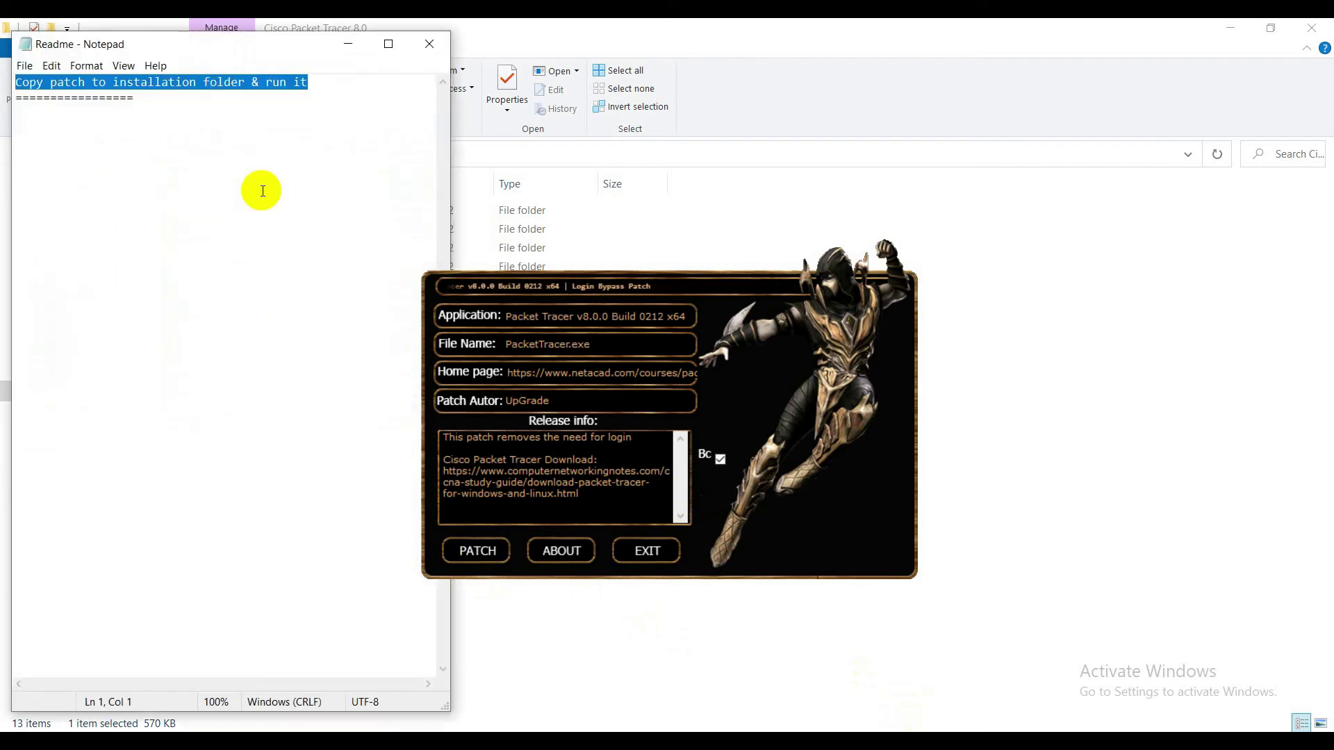
Run the patch on PacketTracer.exe, retrying the locked-file prompt until it reports nothing patched
click(229, 84)
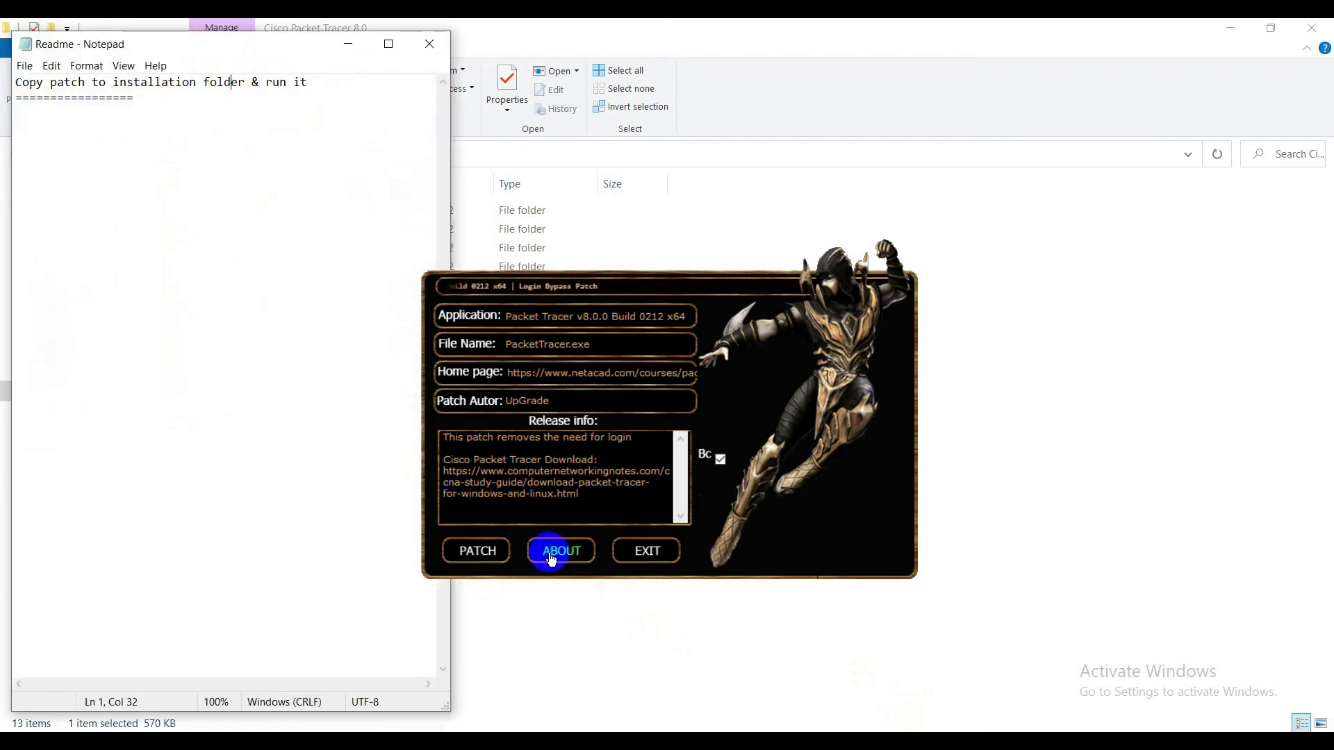
click(479, 551)
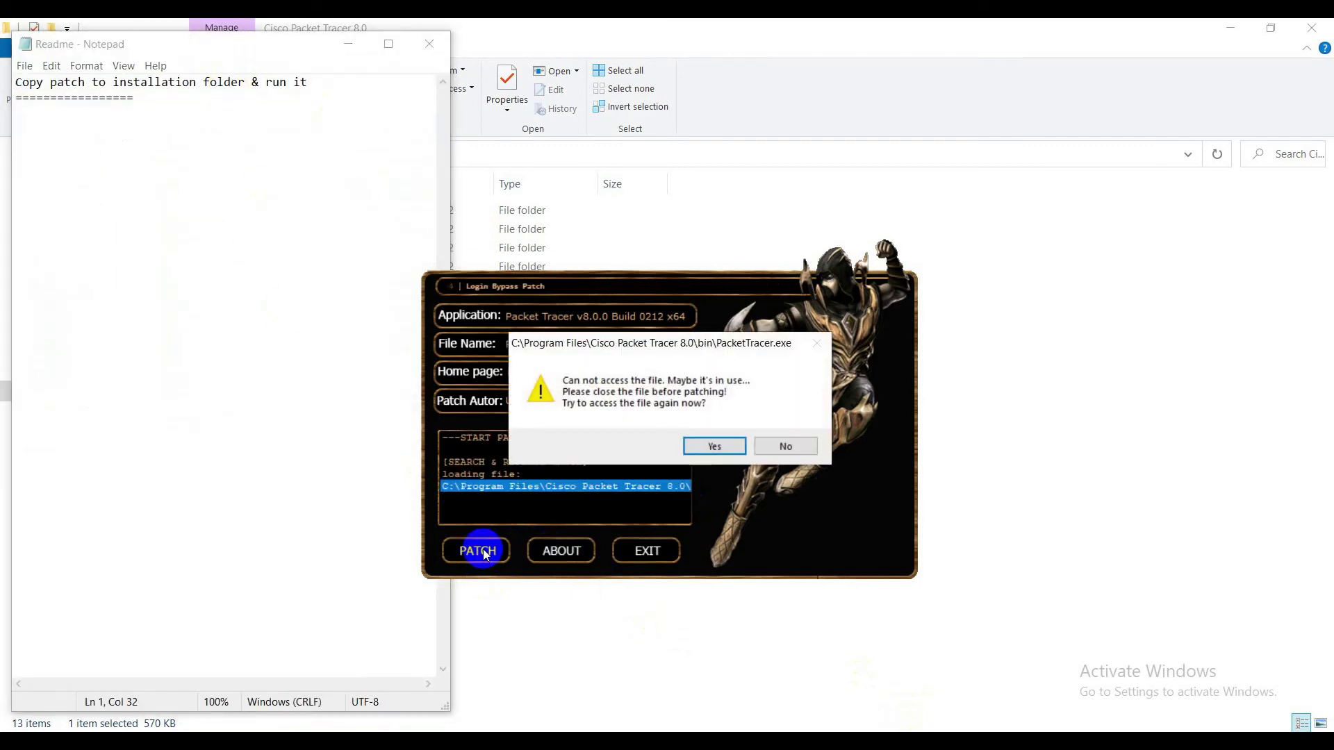
click(714, 442)
click(715, 442)
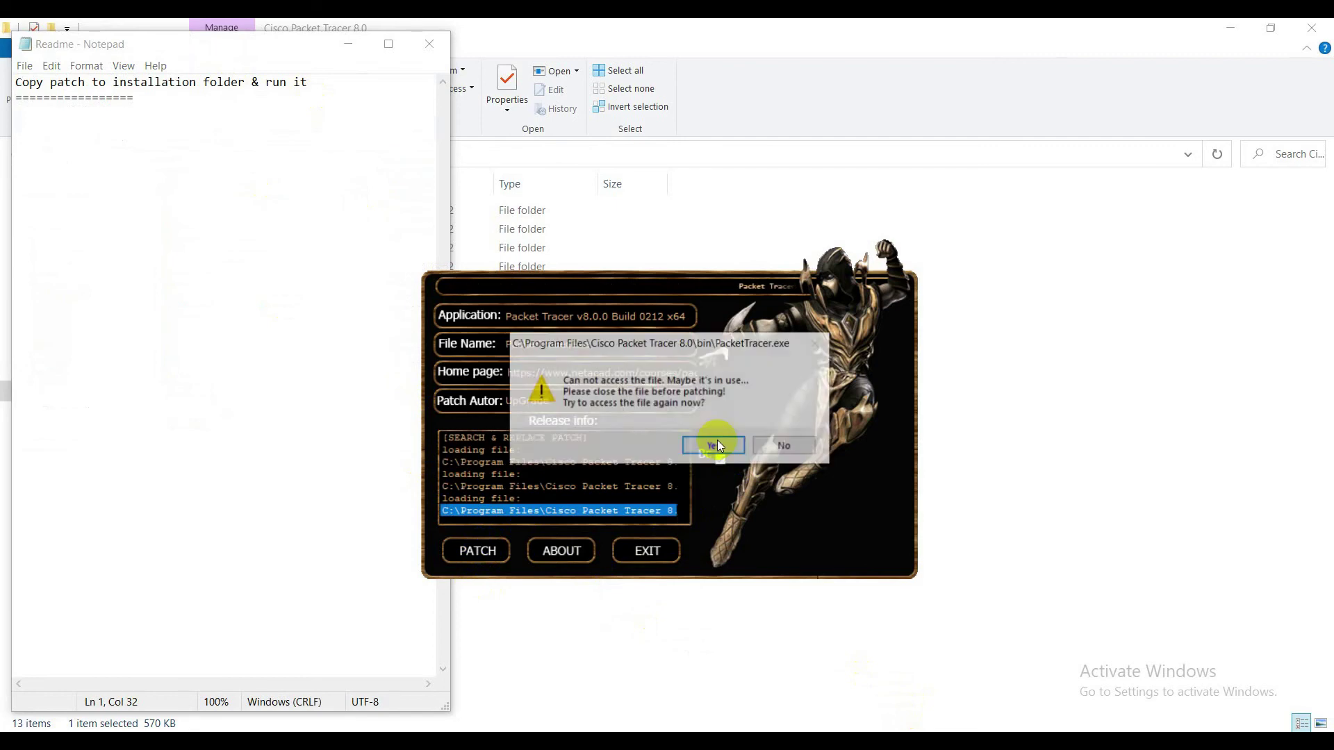
click(717, 443)
click(774, 447)
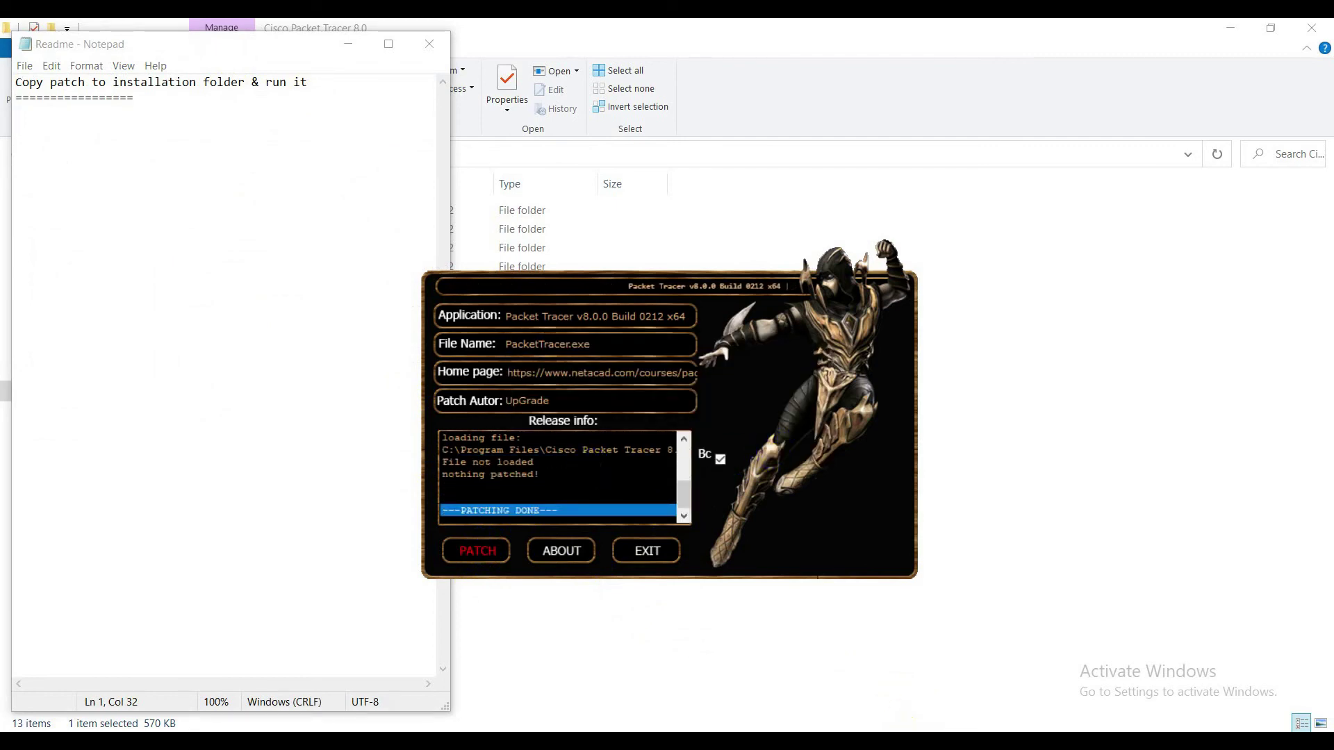
click(1007, 285)
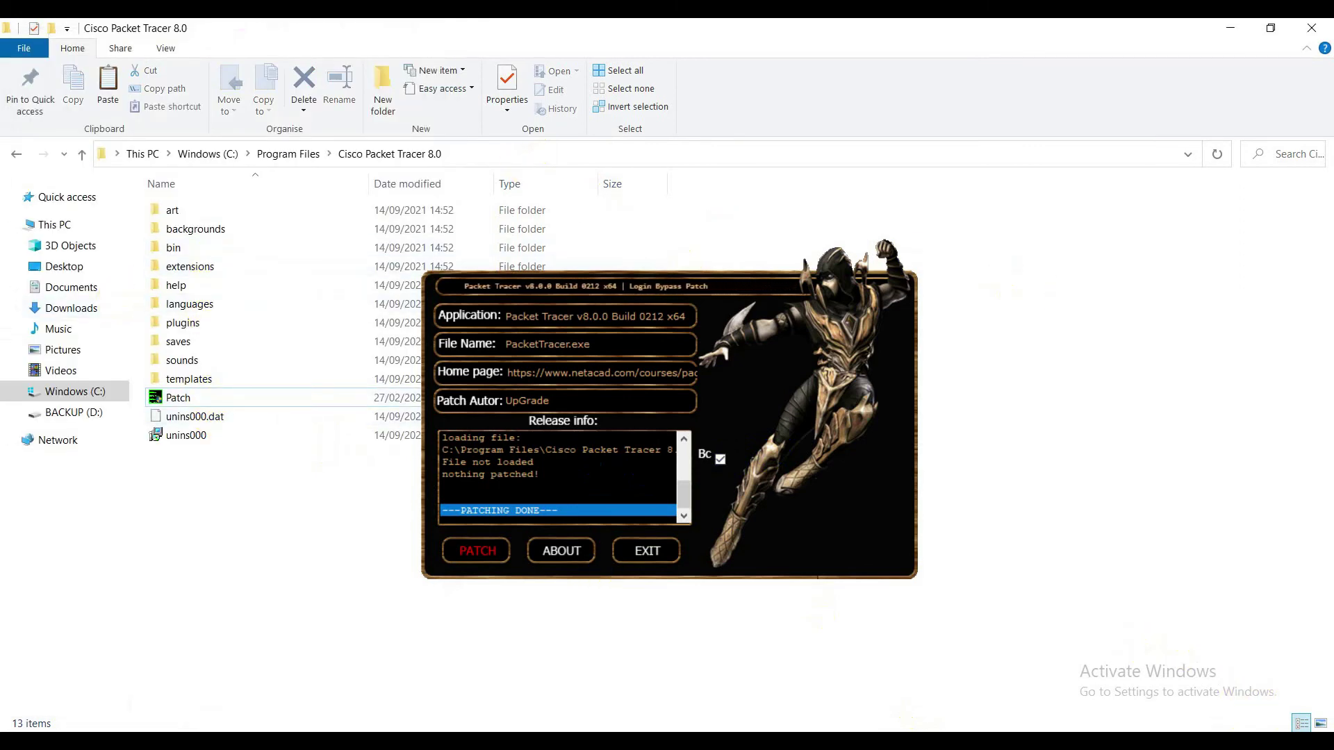
Bring the running Packet Tracer splash forward from its taskbar previews
key(super+a)
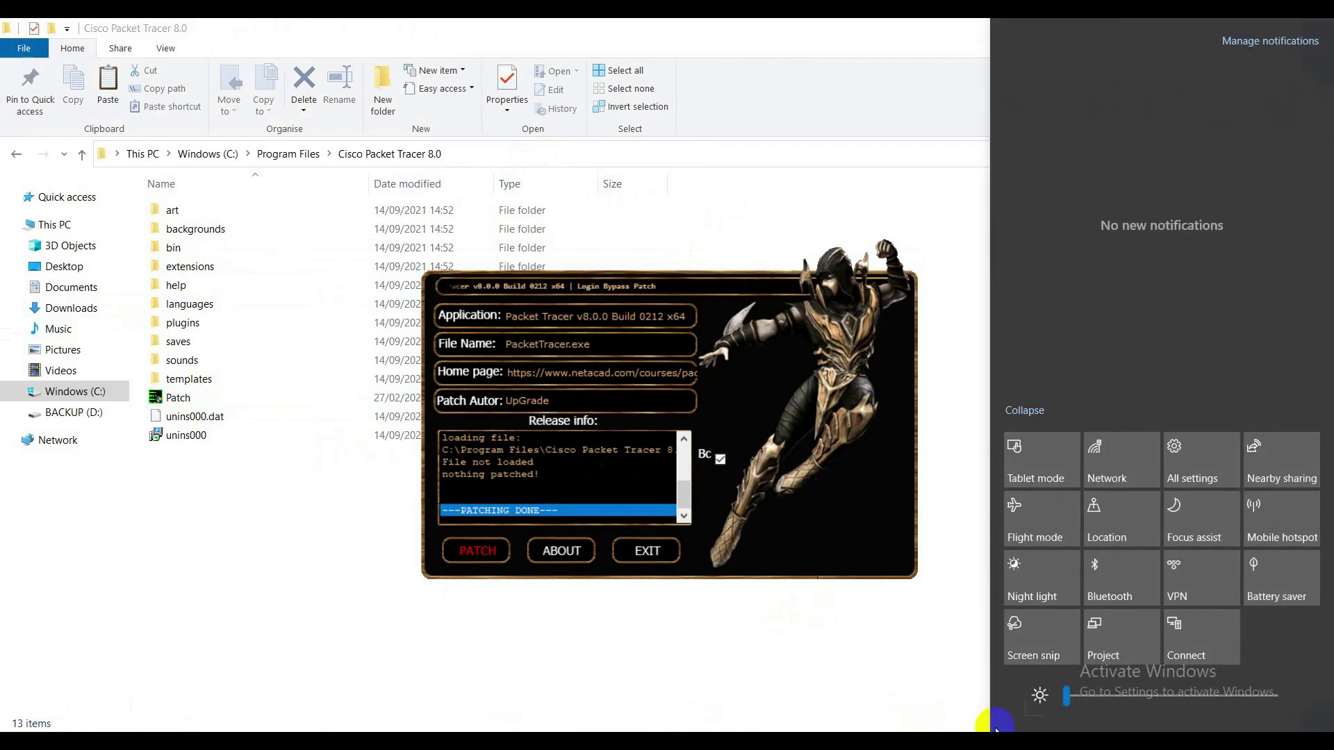
click(1008, 731)
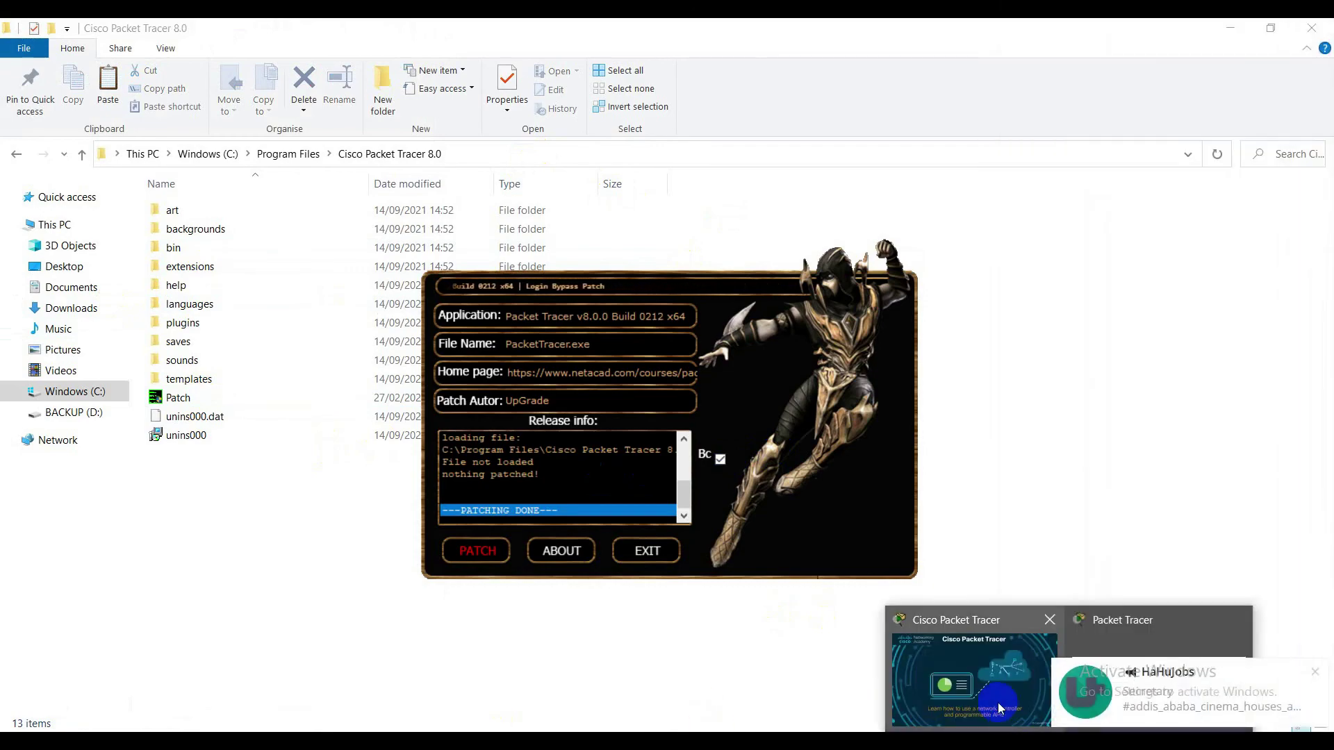
click(998, 703)
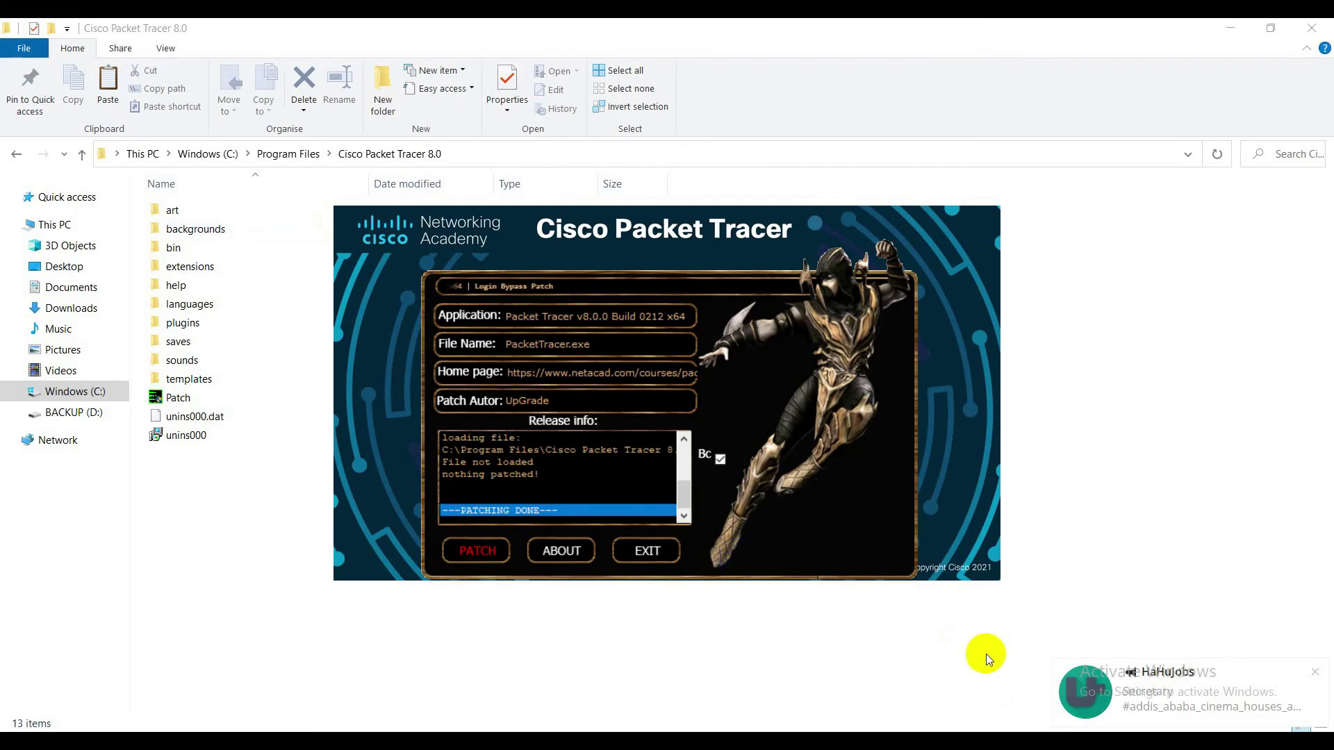
mouse_move(1070, 730)
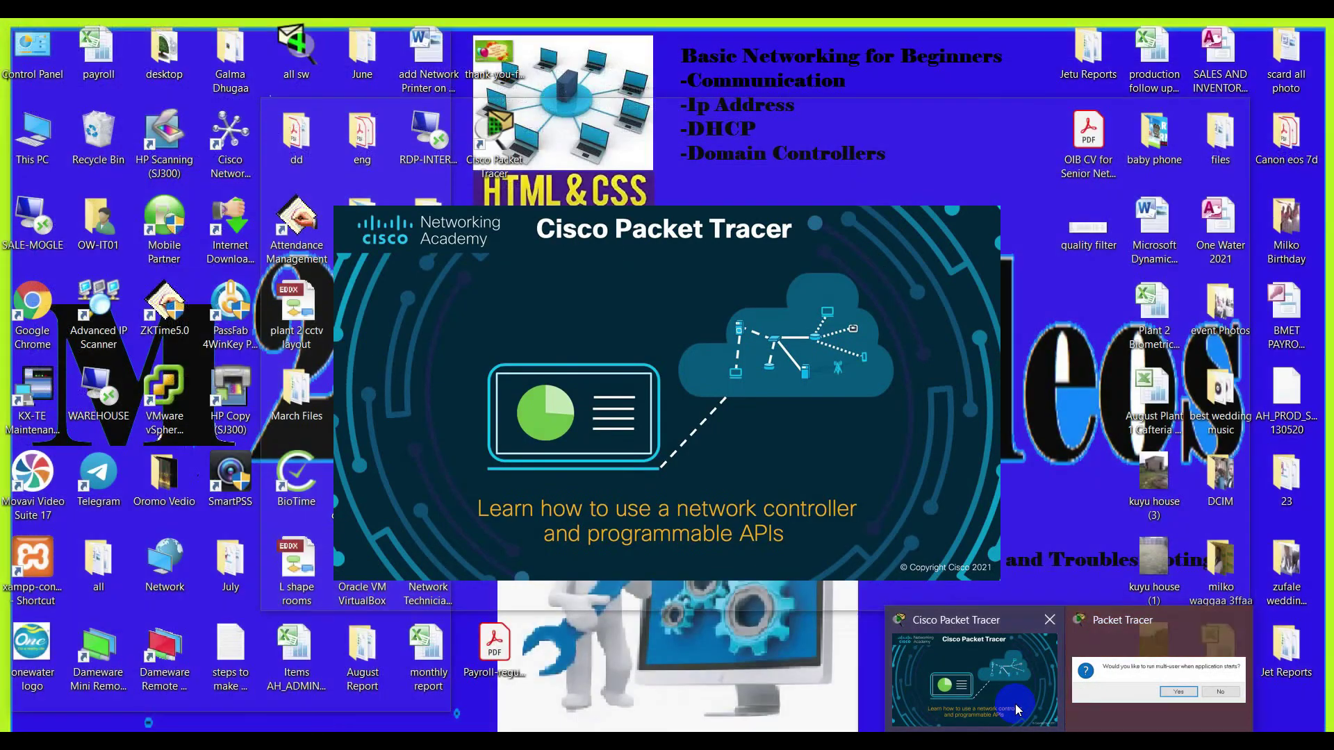
click(1015, 705)
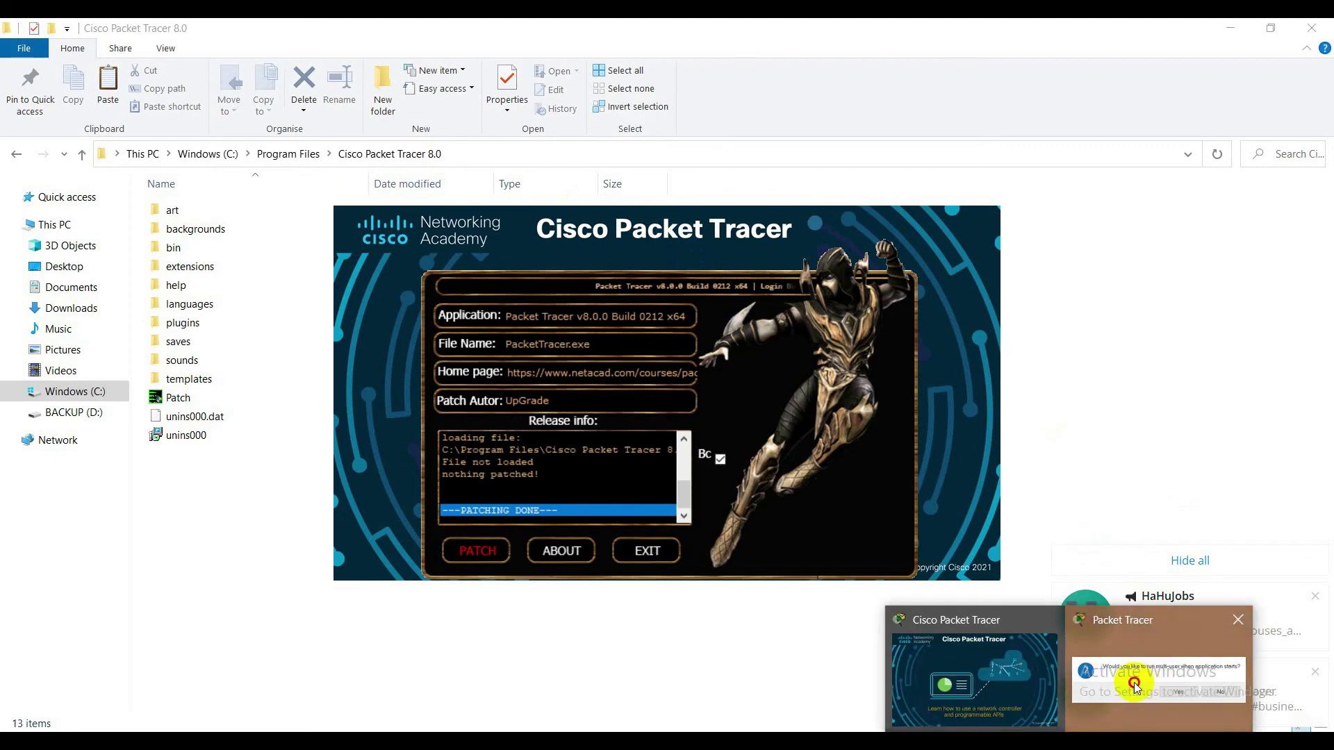
Minimize the installation folder window and close the Readme notes
click(1133, 691)
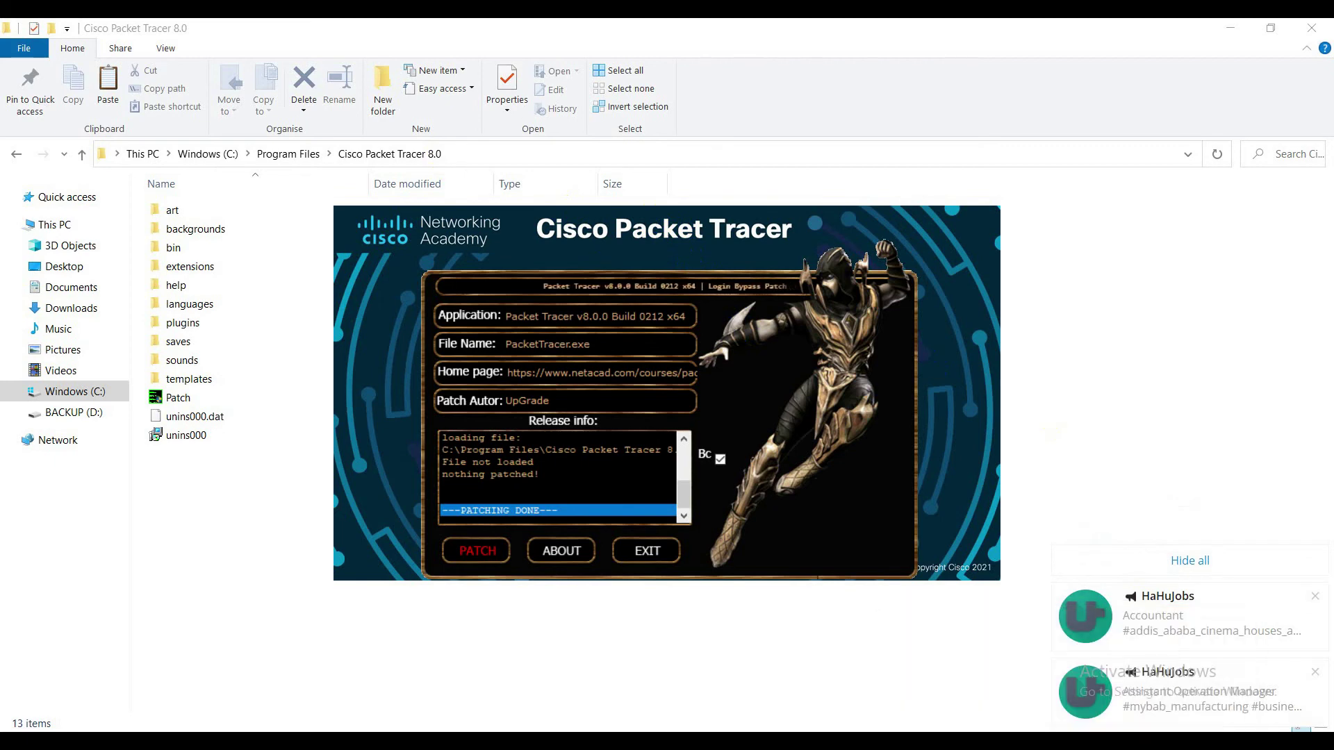
mouse_move(1140, 672)
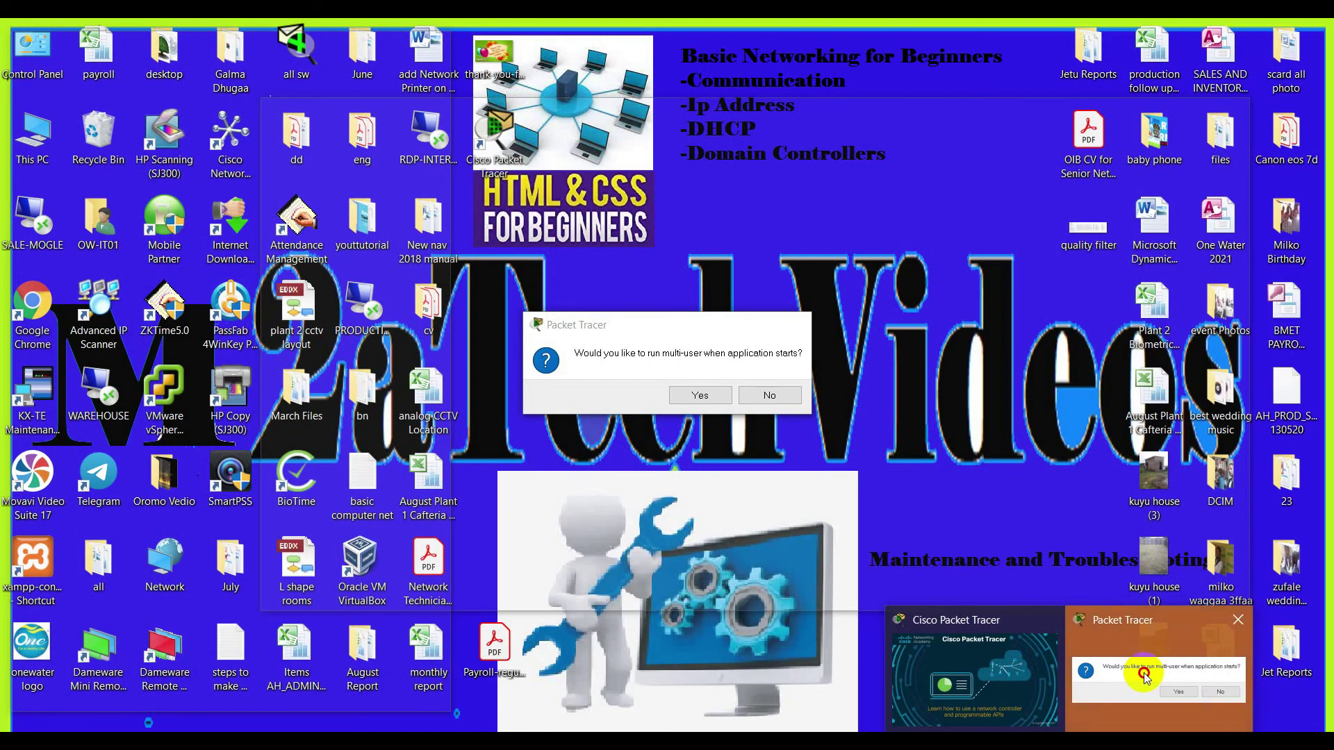
click(1175, 695)
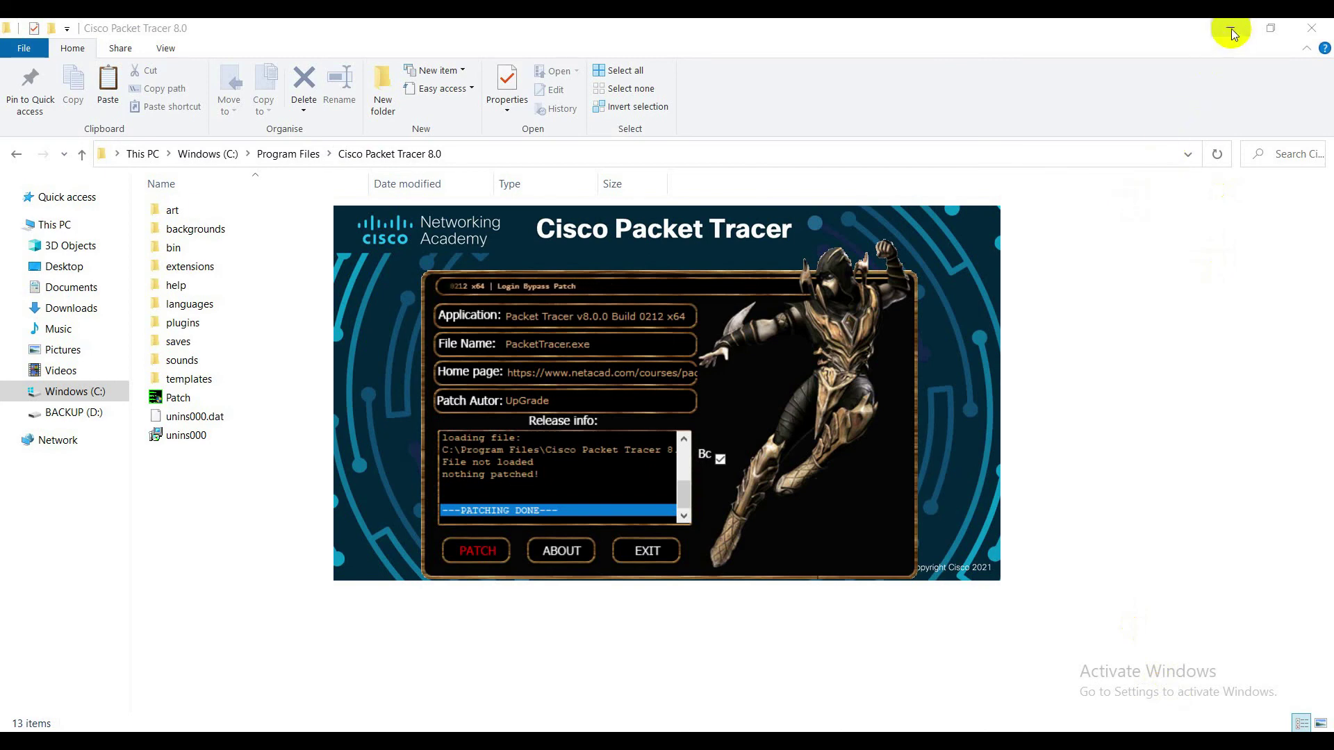
click(1231, 33)
click(431, 42)
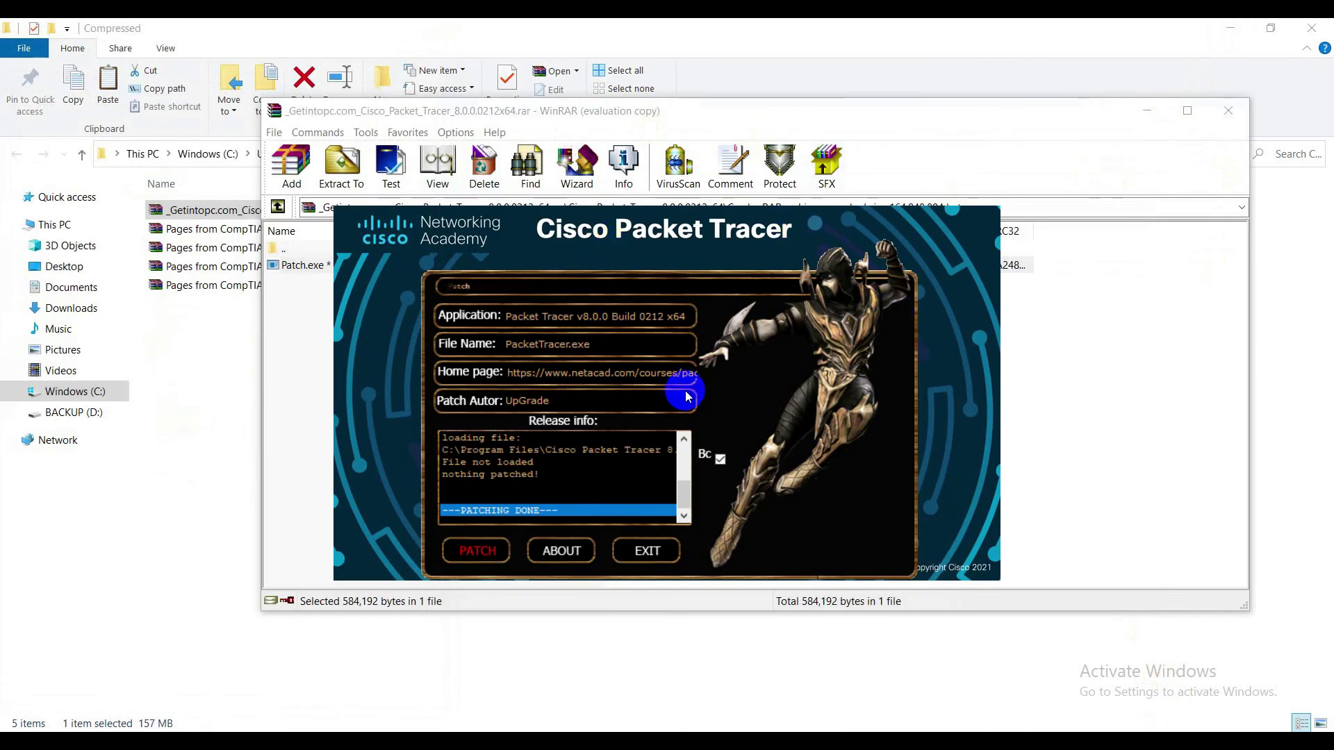
Exit the patcher, quit Packet Tracer from its login window, and show the Cisco Packet Tracer 8.0 folder
click(648, 551)
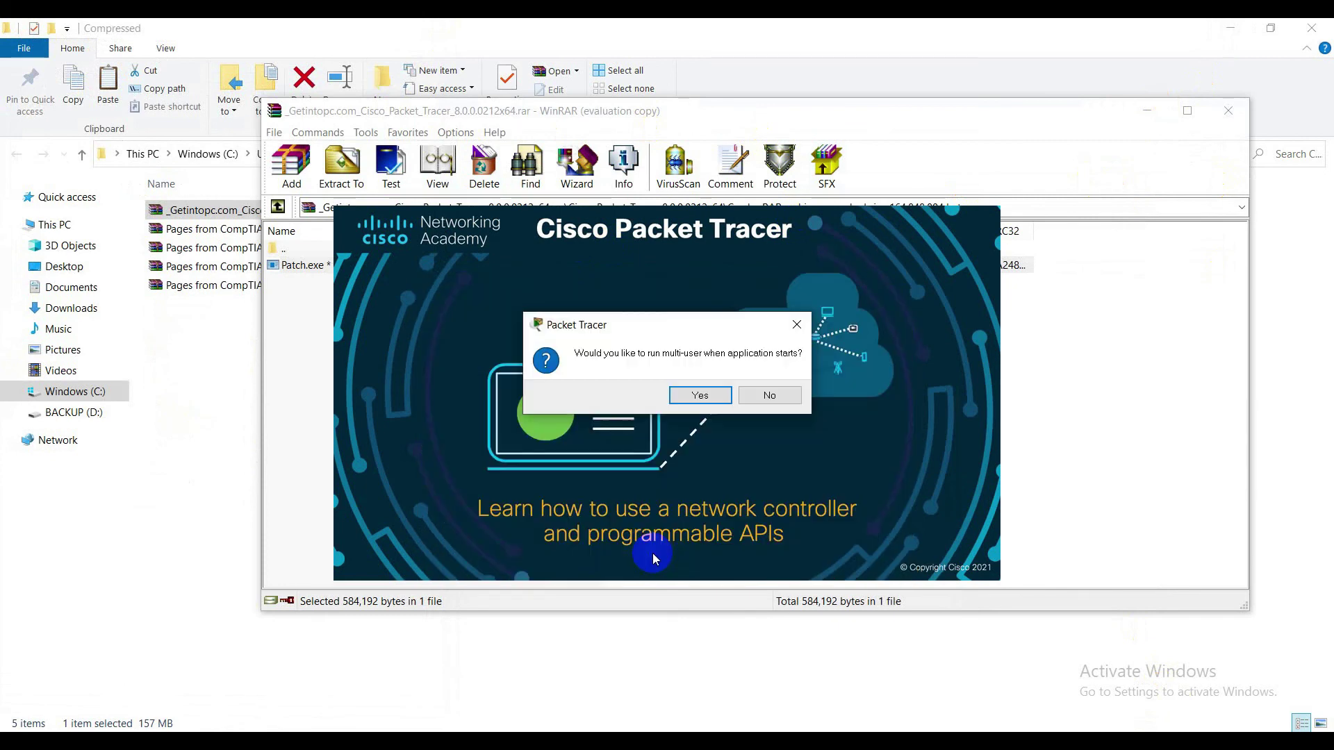
click(699, 396)
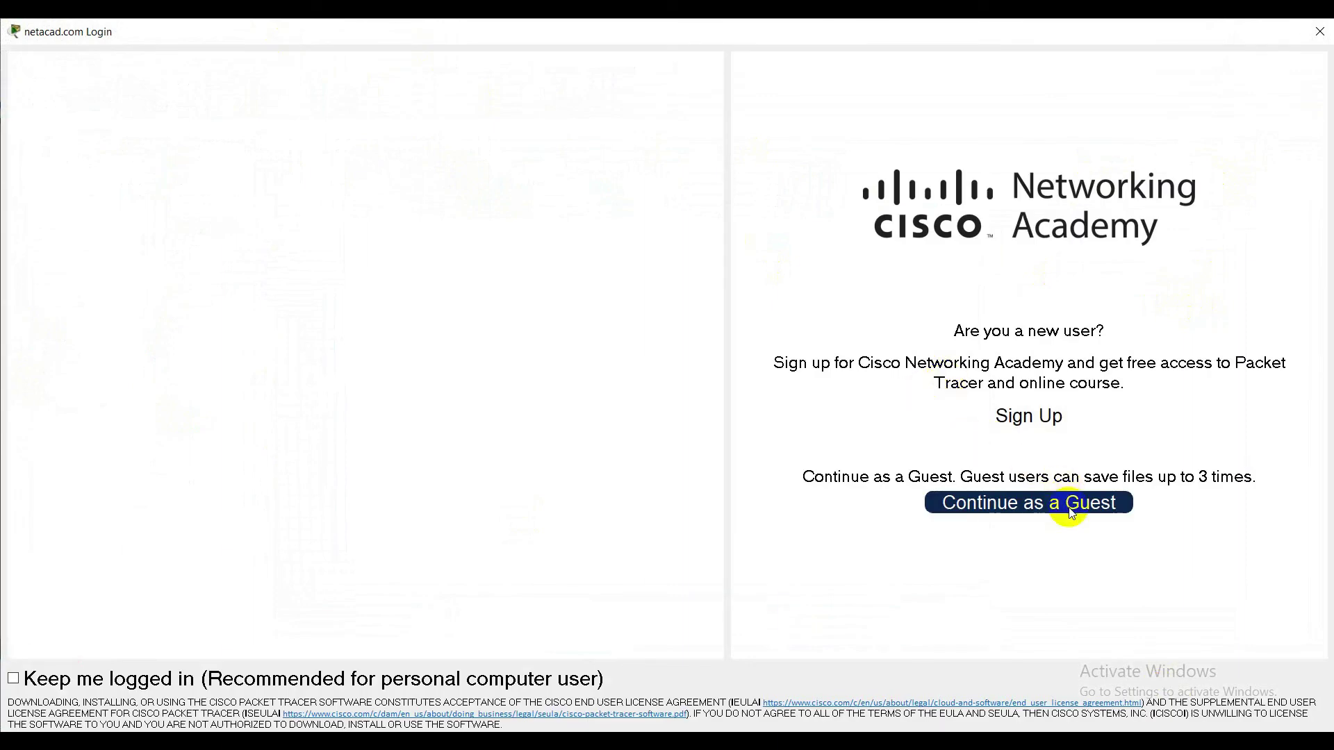
click(1320, 31)
click(784, 404)
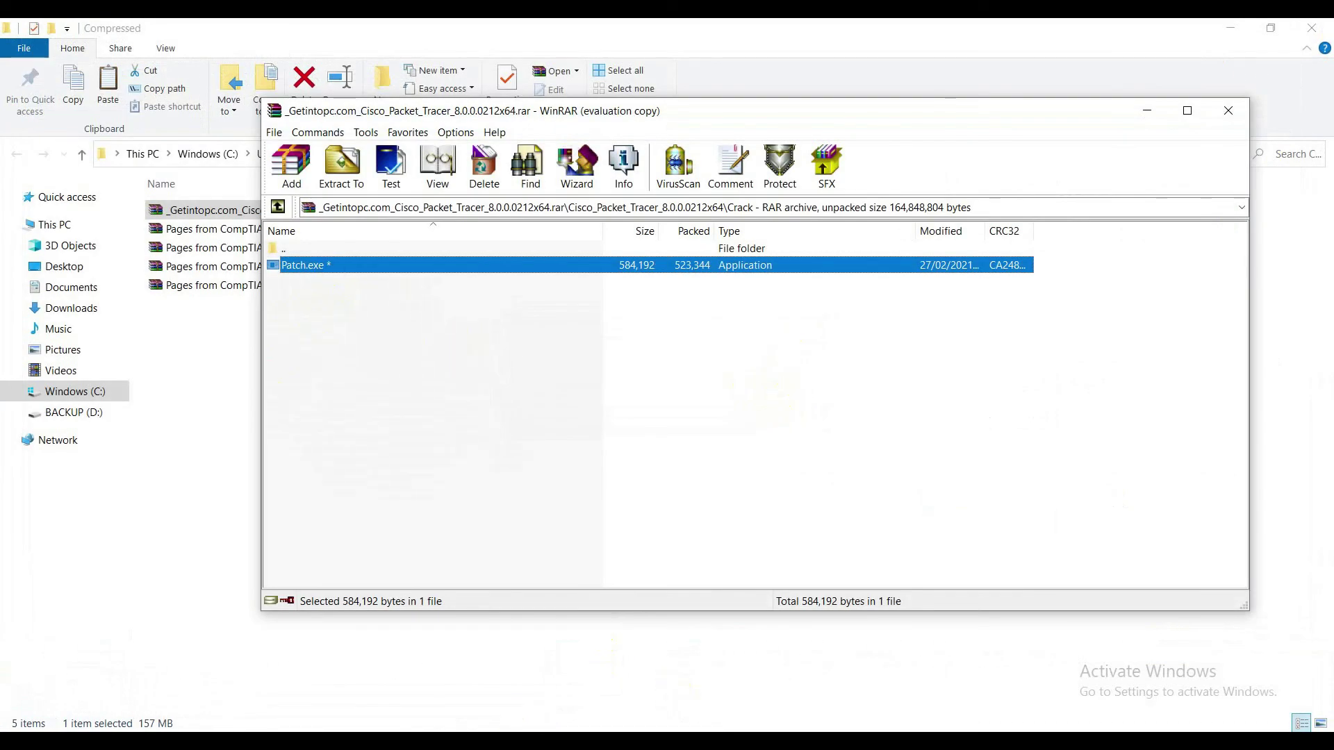
click(442, 690)
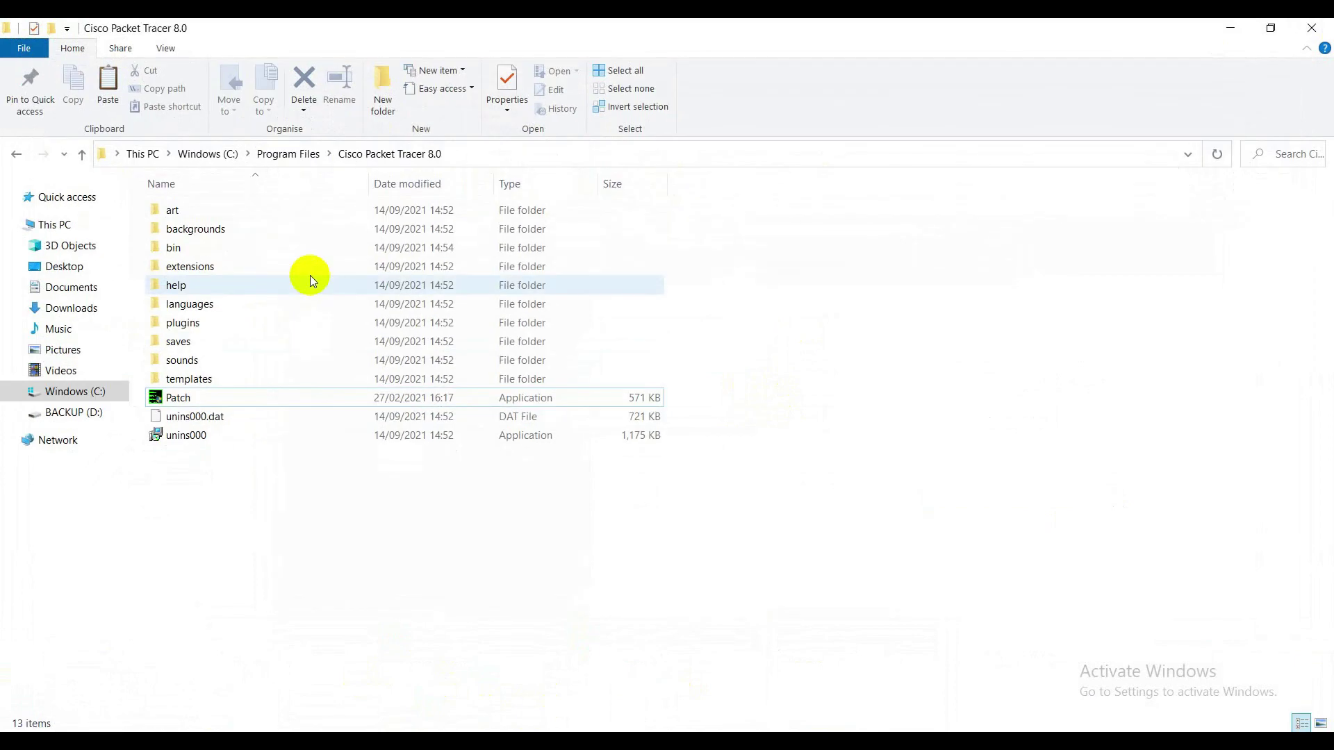
Run Patch from the install folder to patch PacketTracer.exe, then exit it and close the folder
double_click(223, 398)
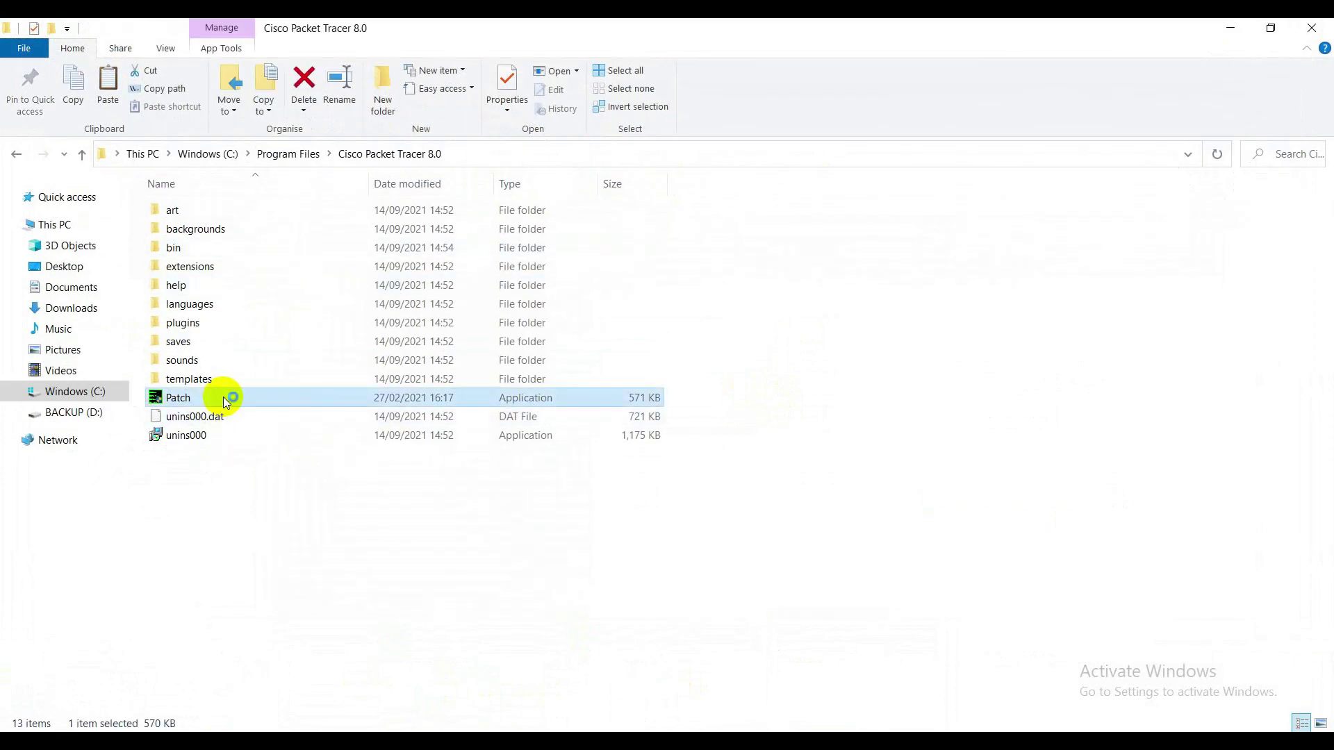
click(496, 552)
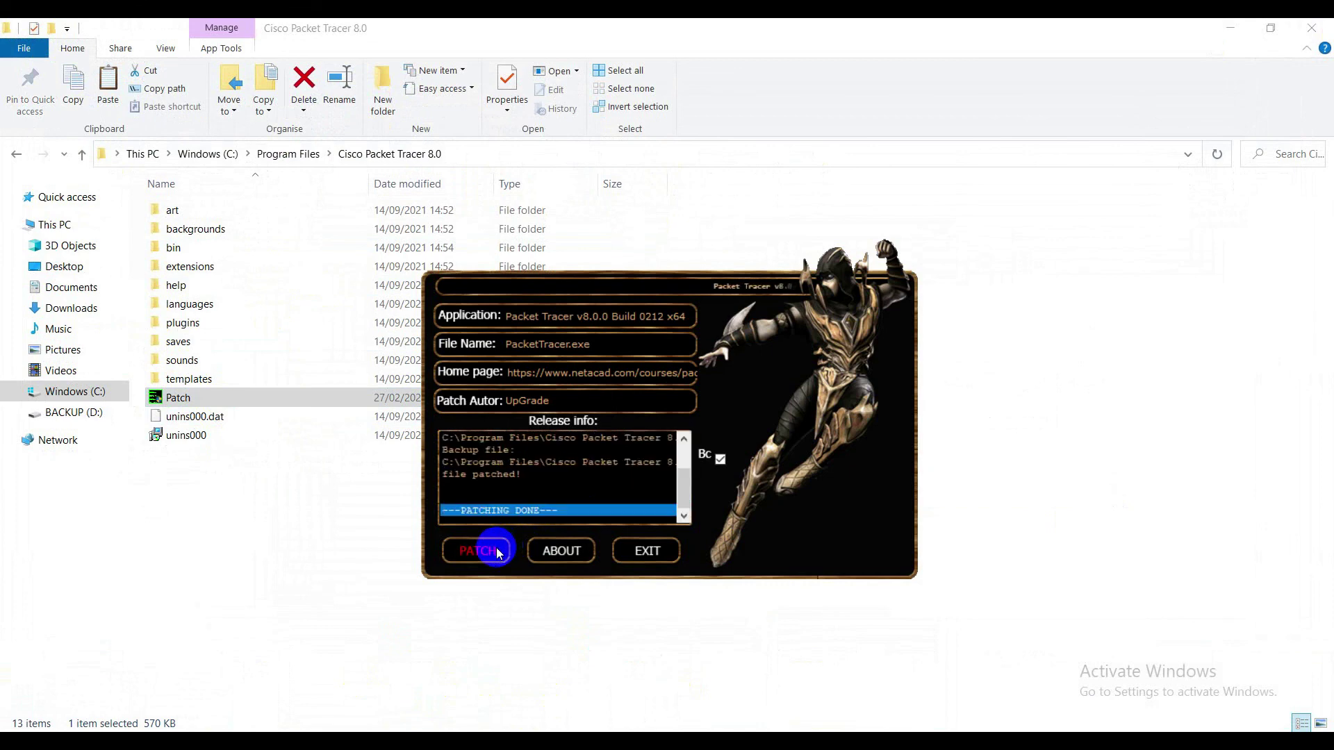
click(646, 551)
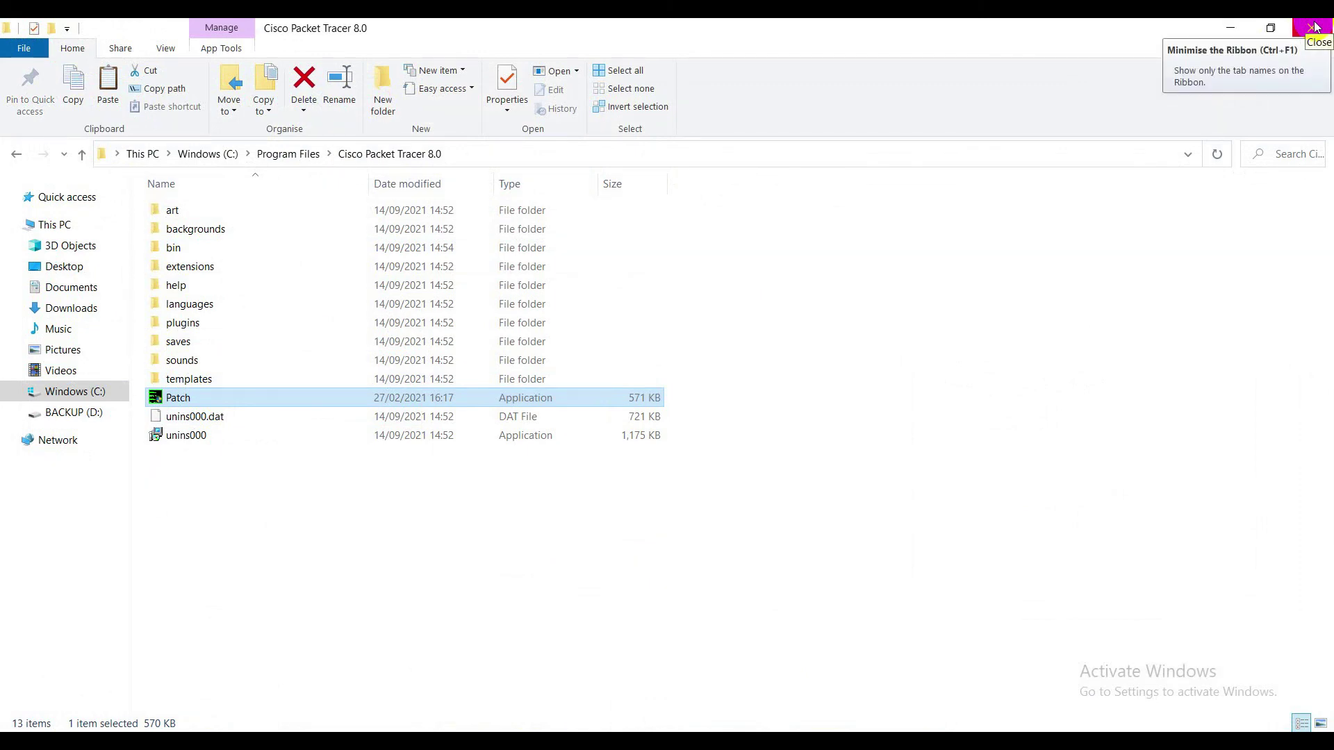
click(1314, 26)
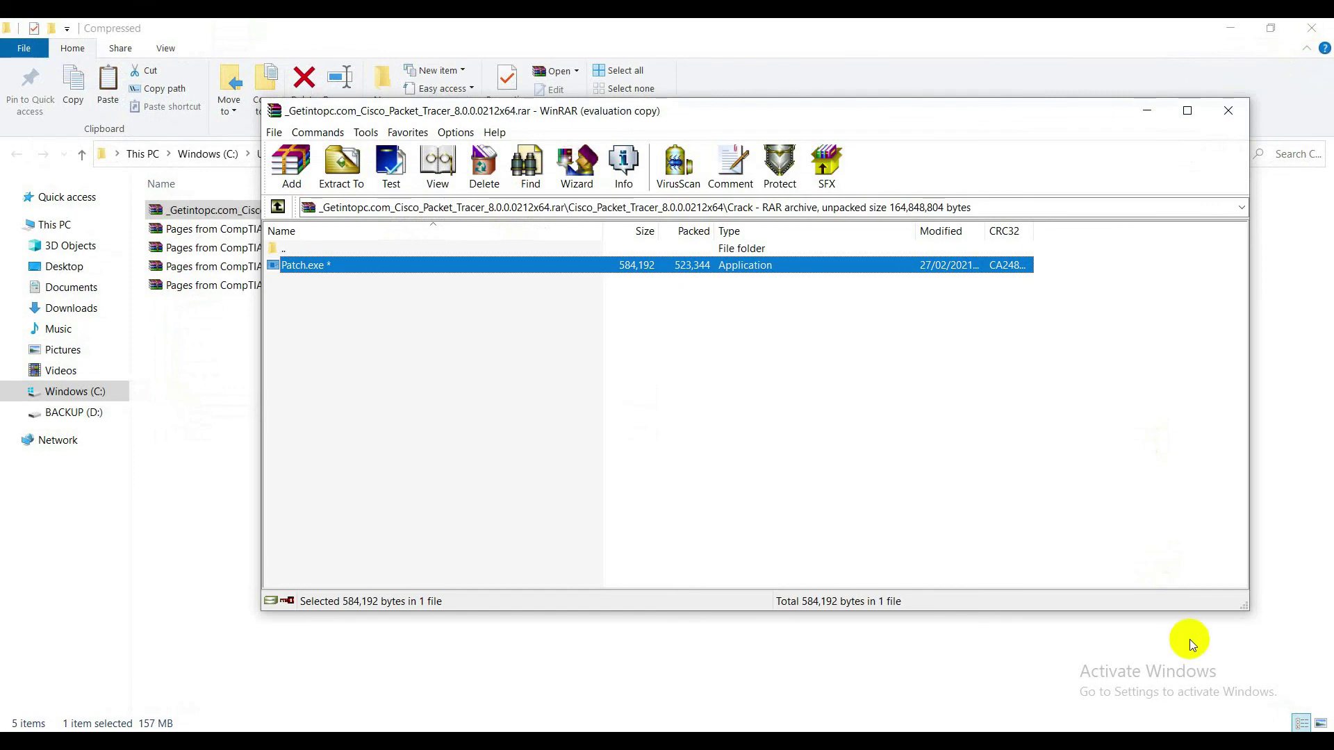
Relaunch Cisco Packet Tracer from a Windows search for 'packe' and minimize WinRAR
key(super+s)
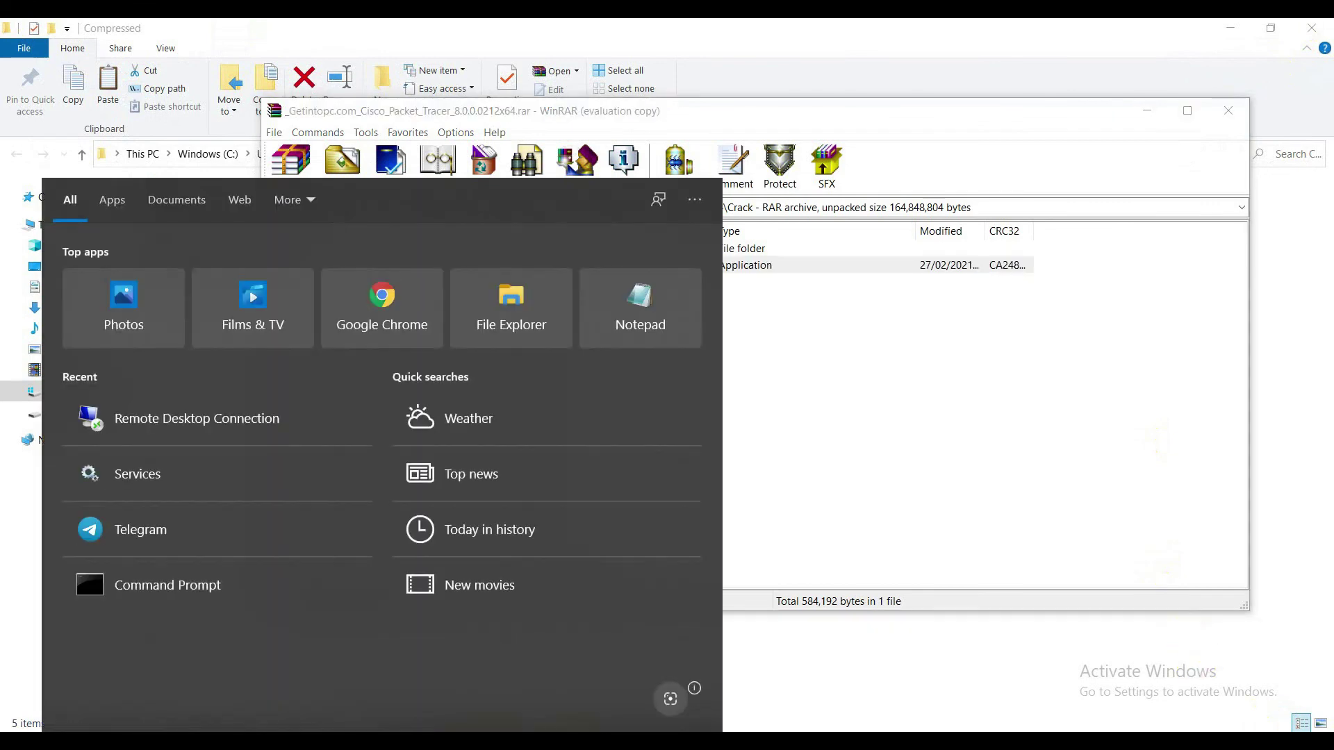
text(packe)
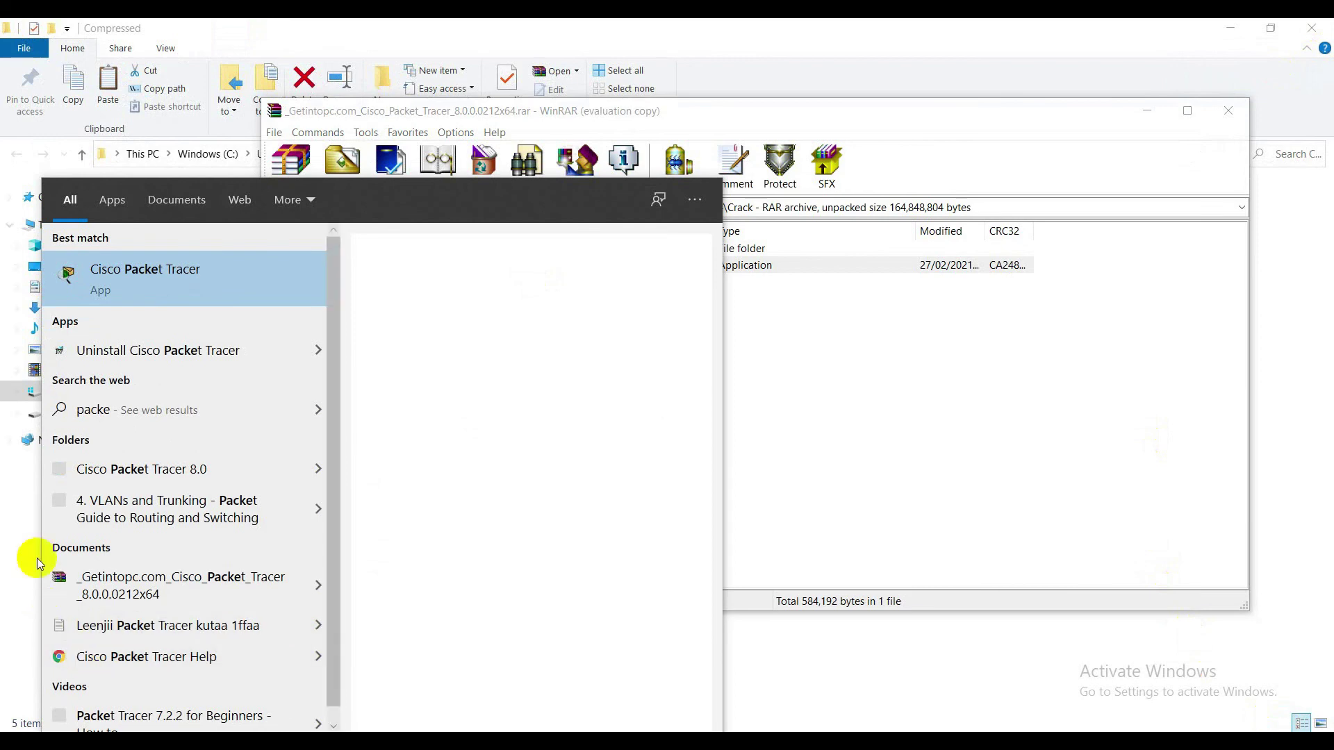
click(115, 290)
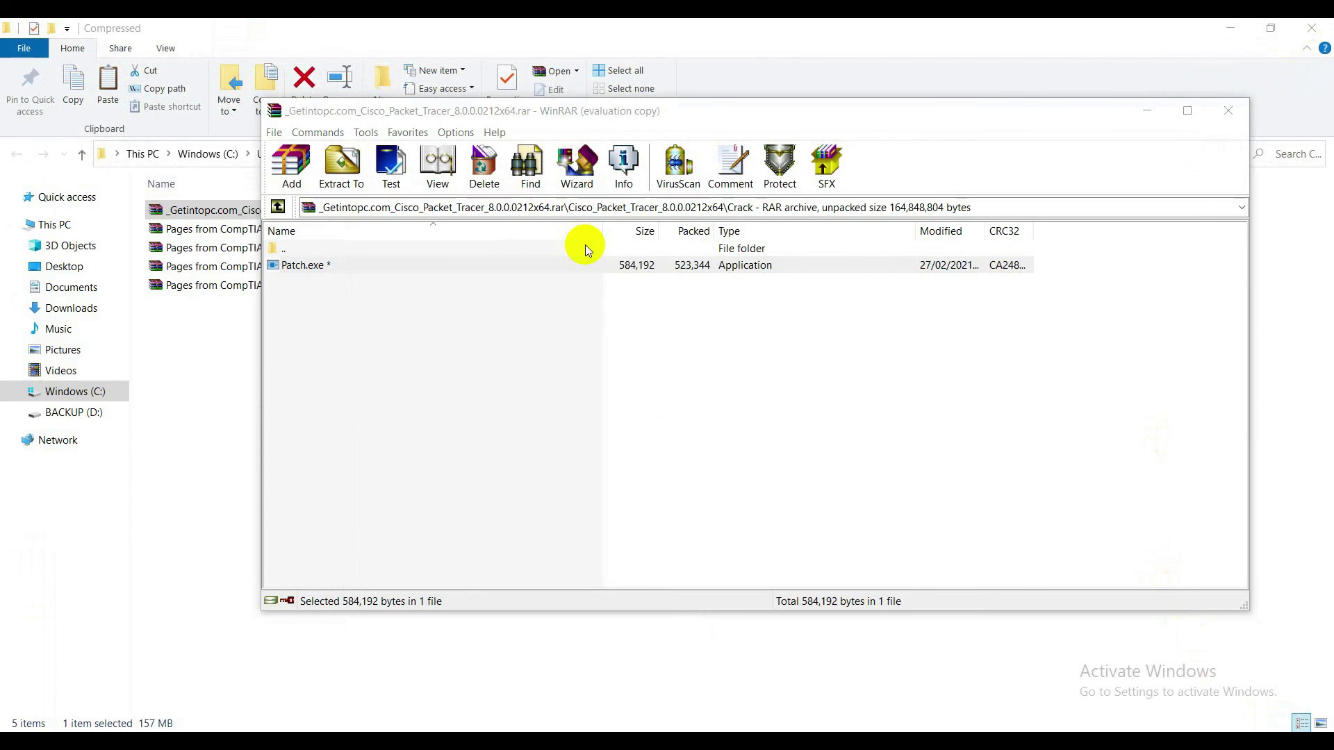
click(1145, 115)
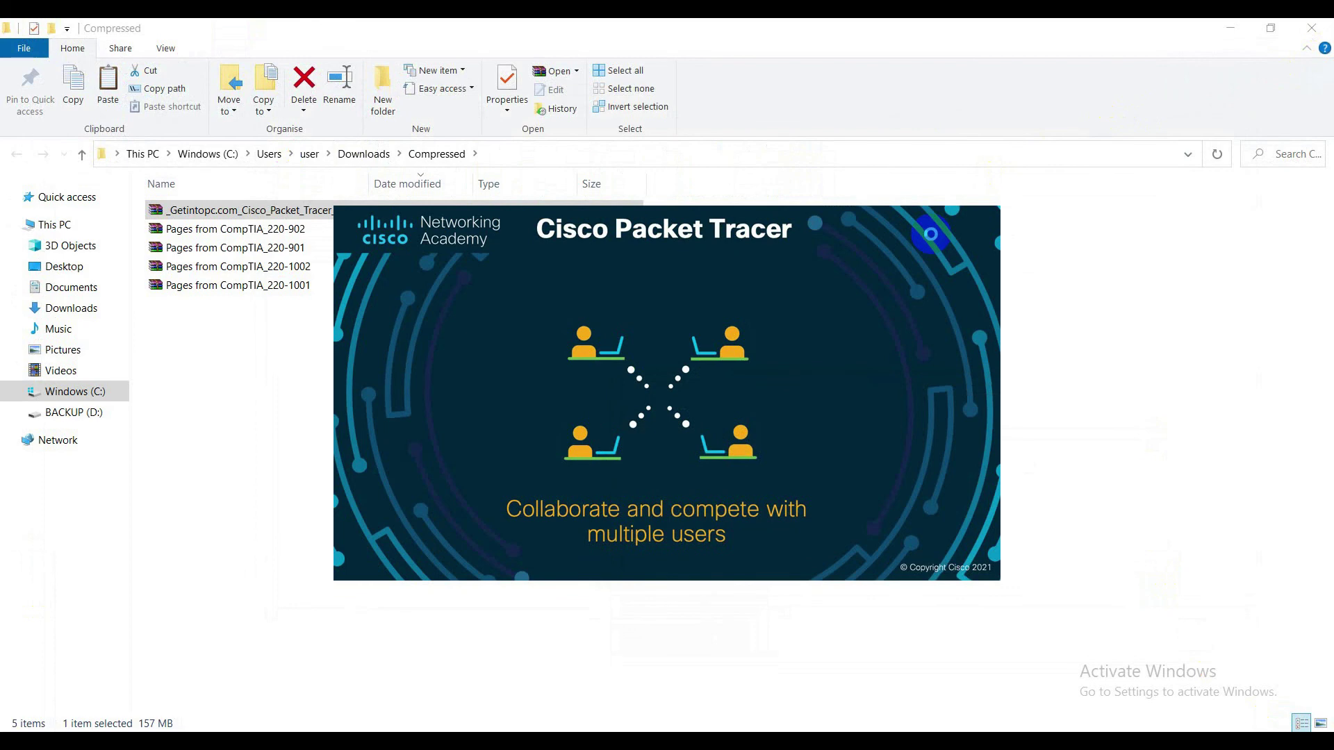